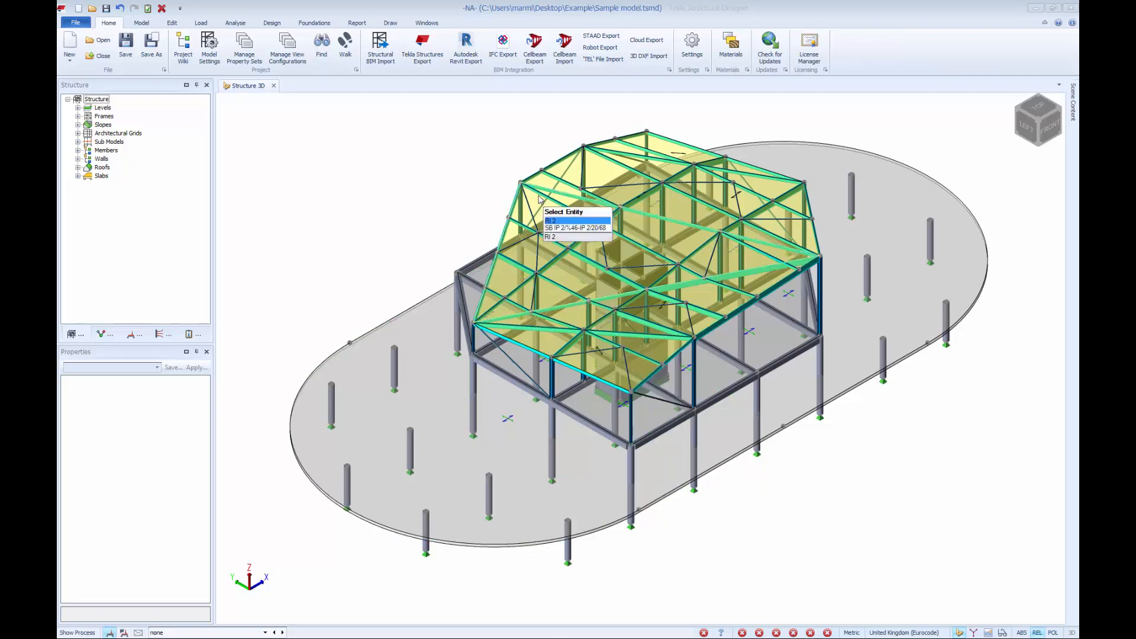
Start the Revit export keeping the model in place, all object types and the default grade mapping.
left_click(465, 64)
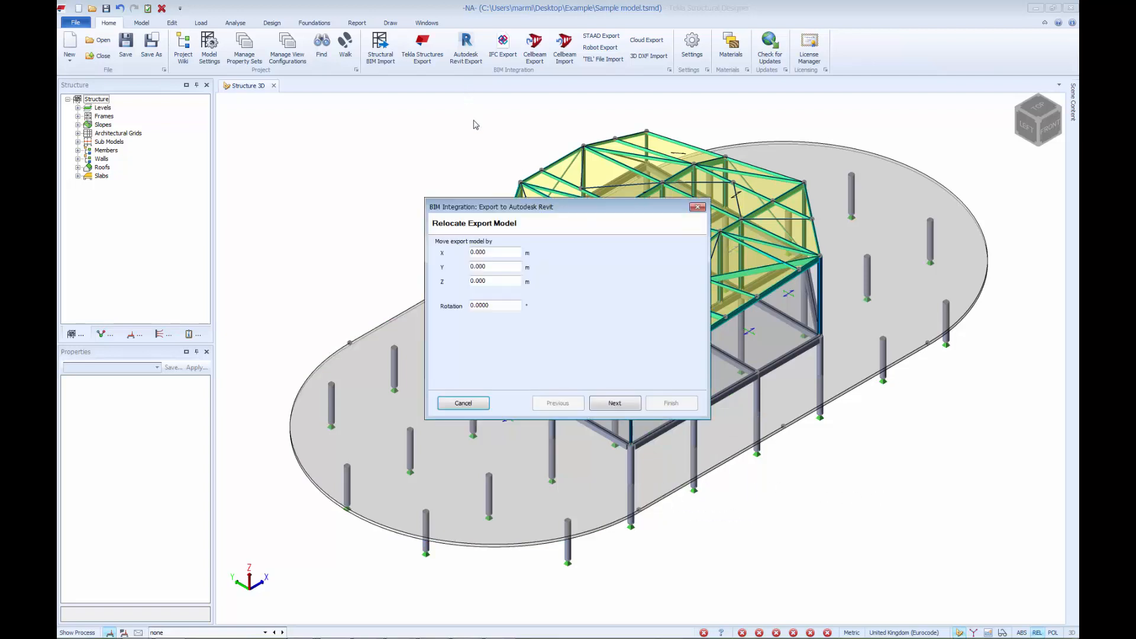
left_click(613, 404)
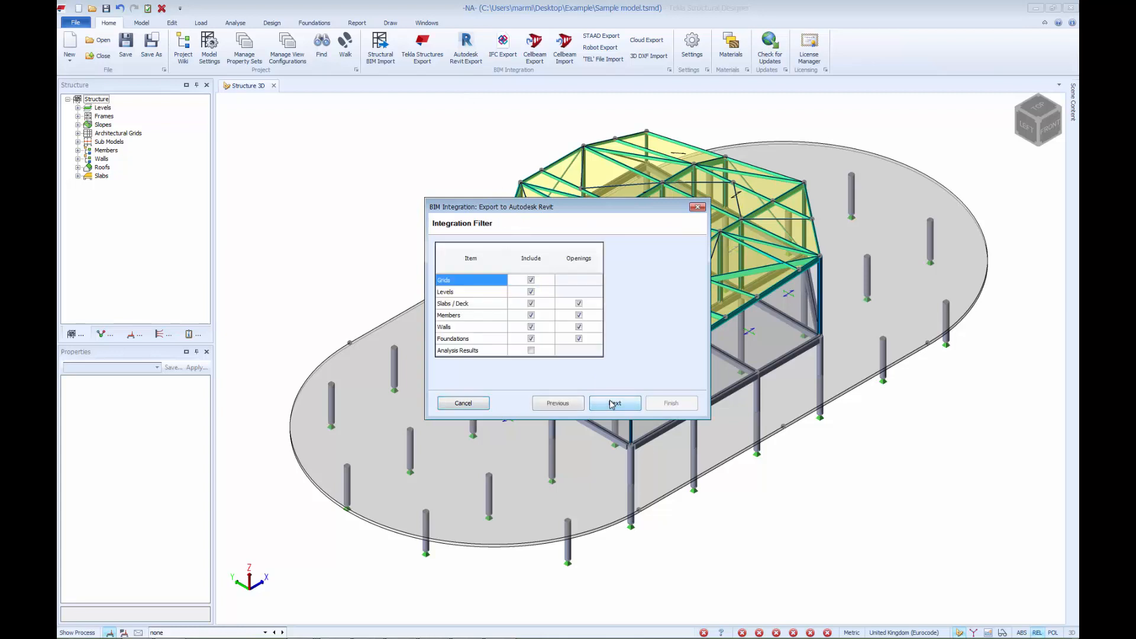
left_click(633, 403)
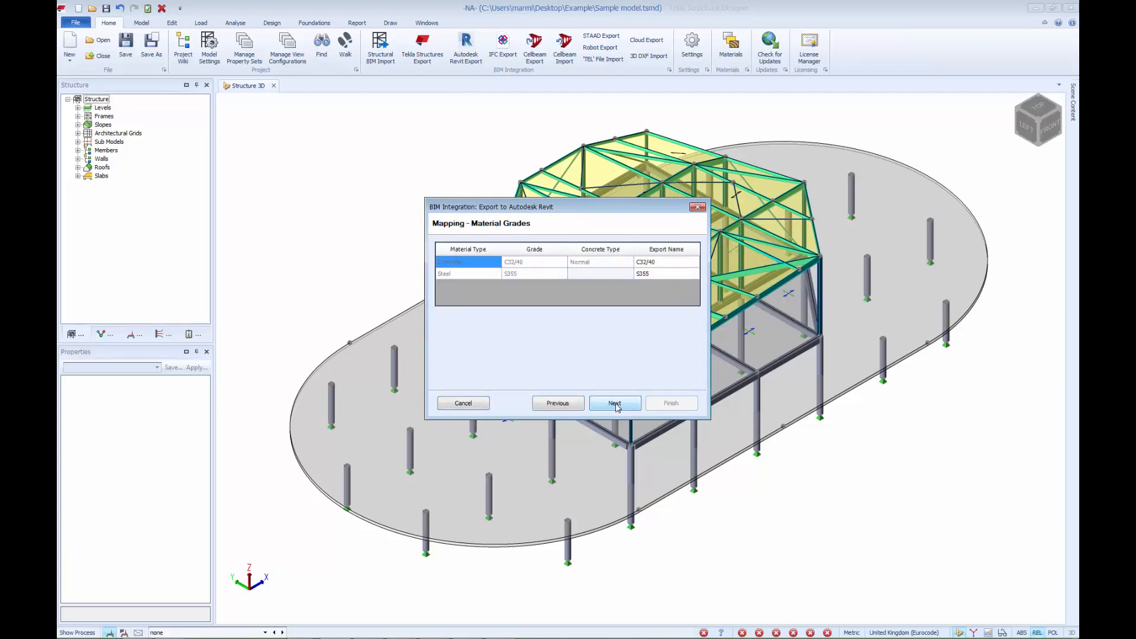
left_click(614, 403)
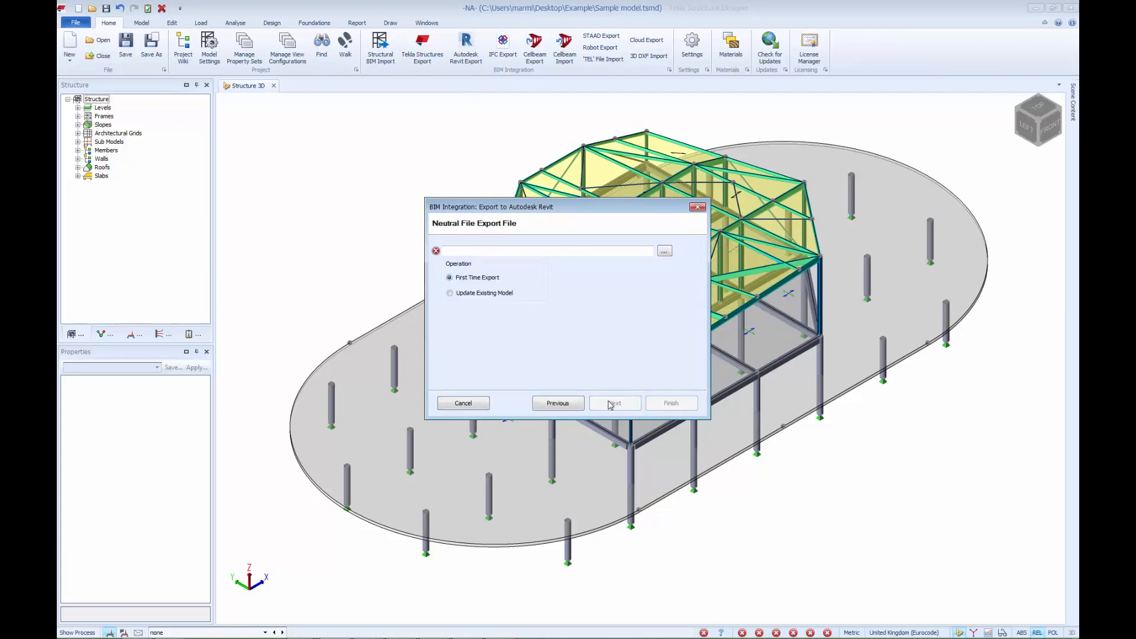
Save the export as '1 - Export to Revit.cxl' and run it.
left_click(665, 254)
type("1 - Export to Revit")
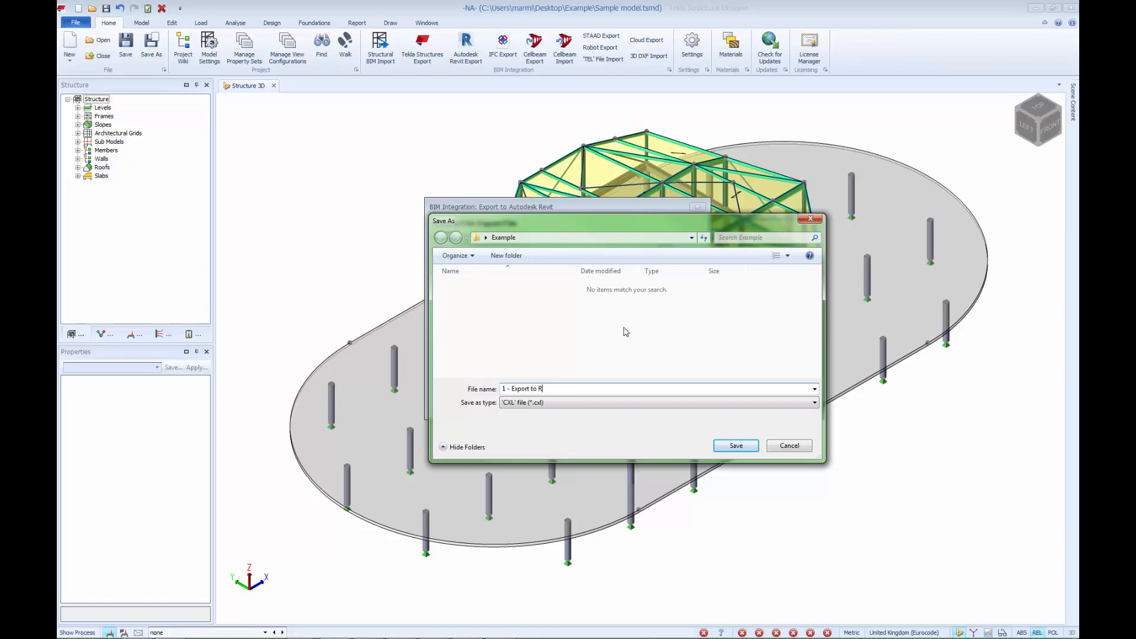
left_click(723, 445)
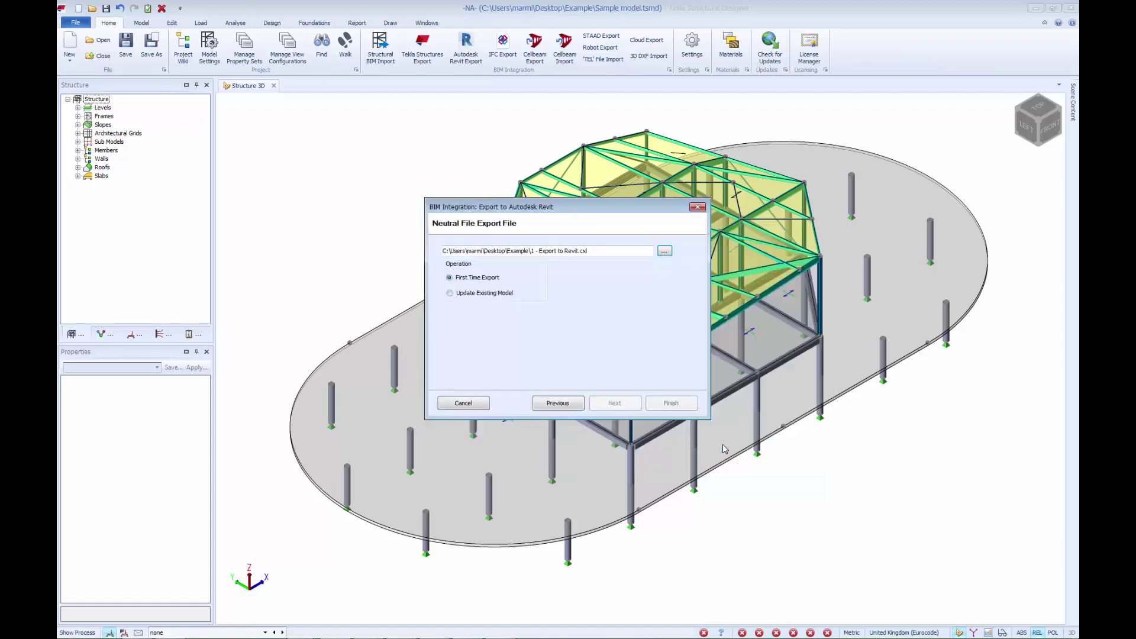
left_click(650, 404)
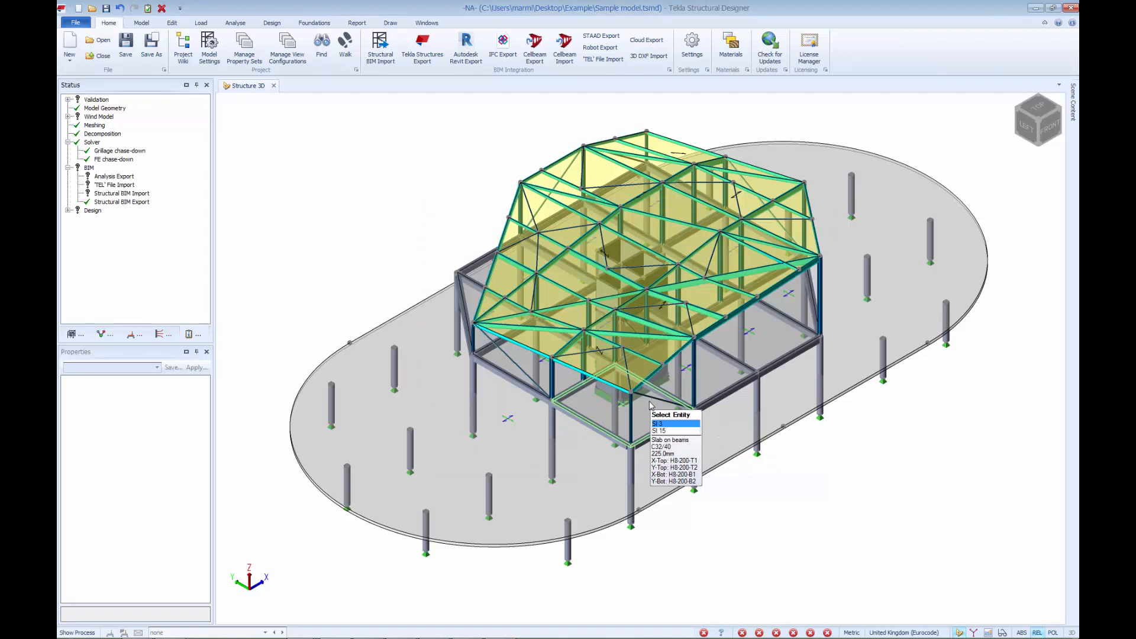
Colour the model by BIM status from the Review tools and shift it clear of the legend.
left_click(1002, 632)
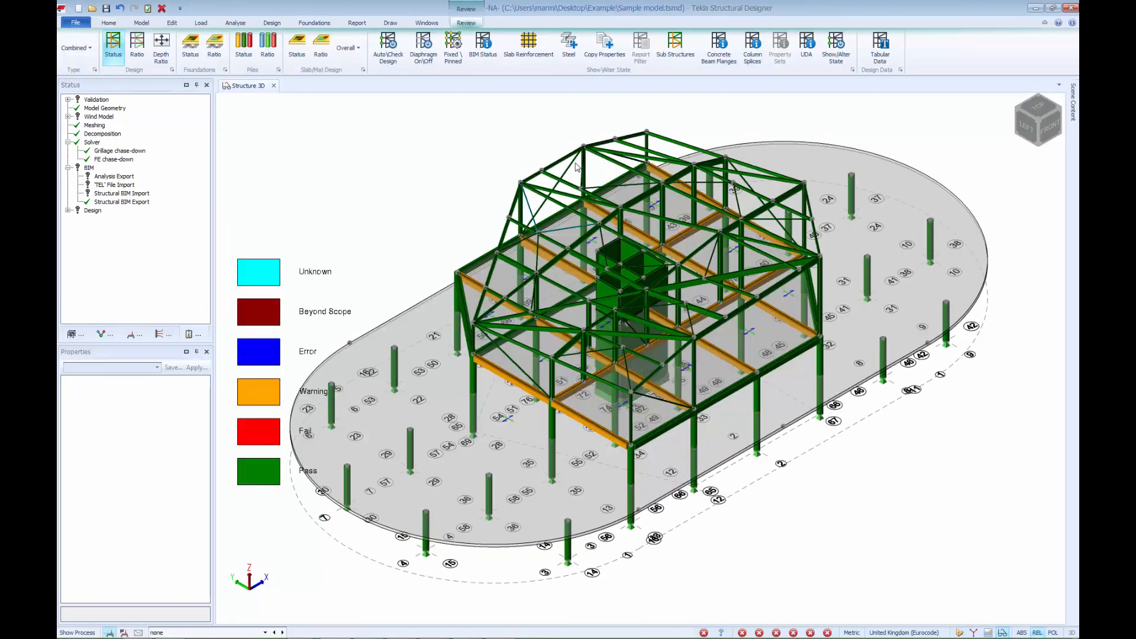
left_click(483, 55)
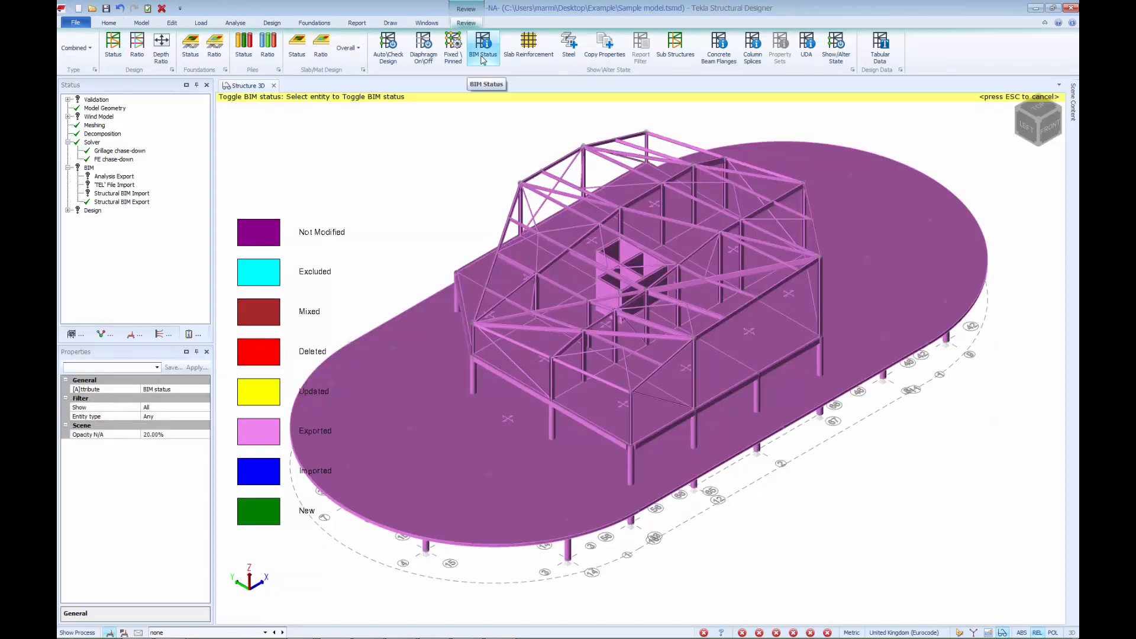
middle_click_drag(384, 255, 439, 251)
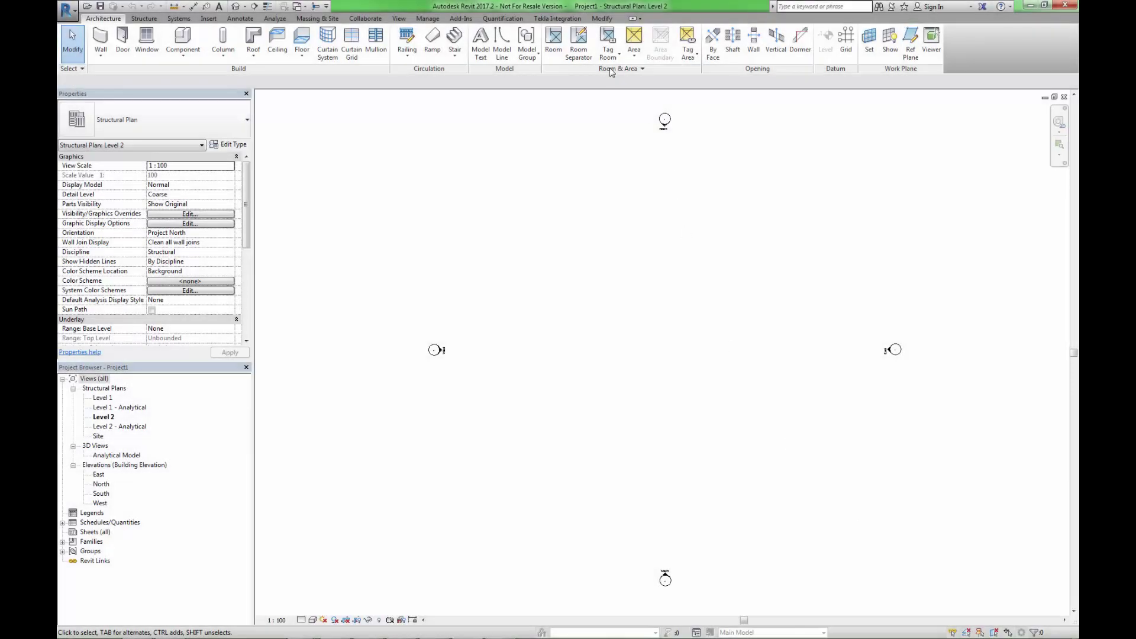
Launch the Integrator for Structural Designer from the Tekla Integration tools and reach the file choice.
left_click(540, 20)
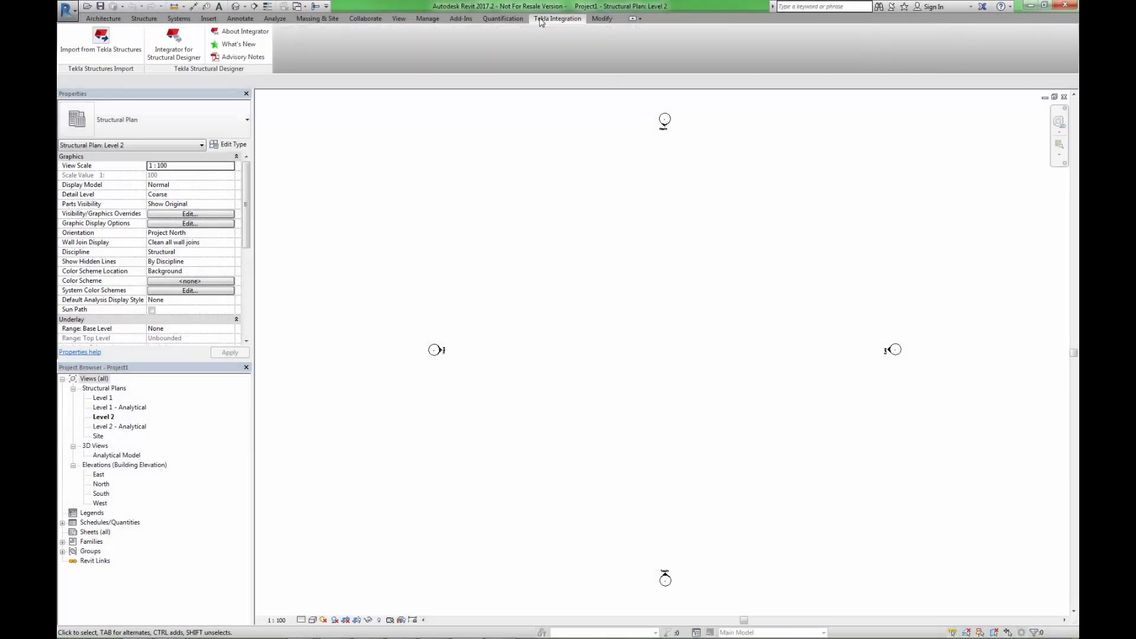
left_click(196, 57)
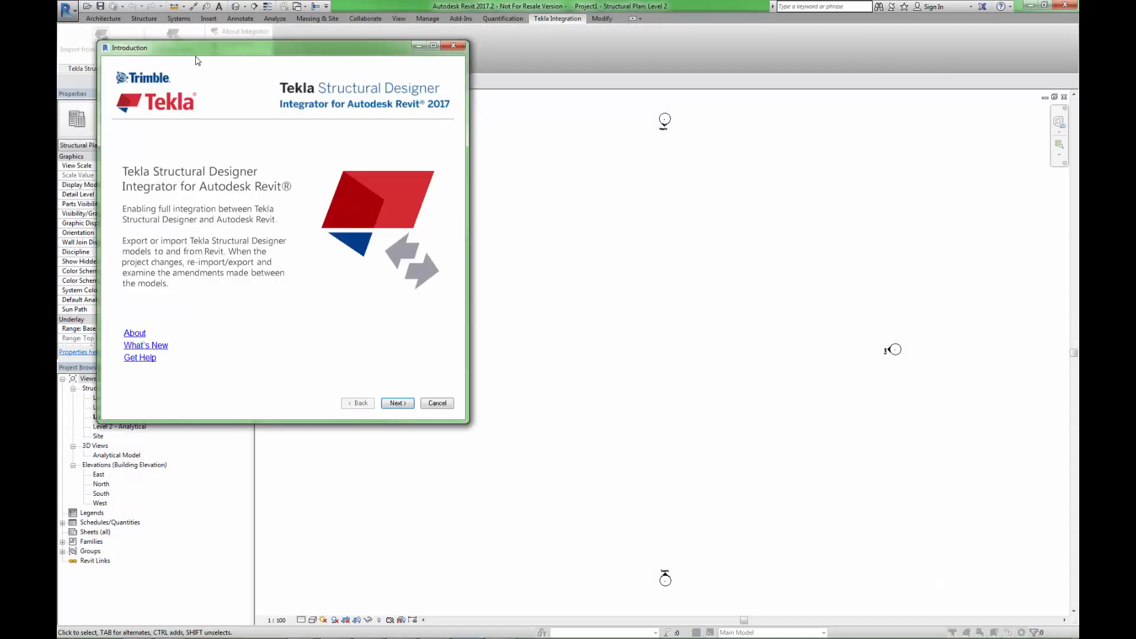
left_click(397, 403)
left_click(398, 403)
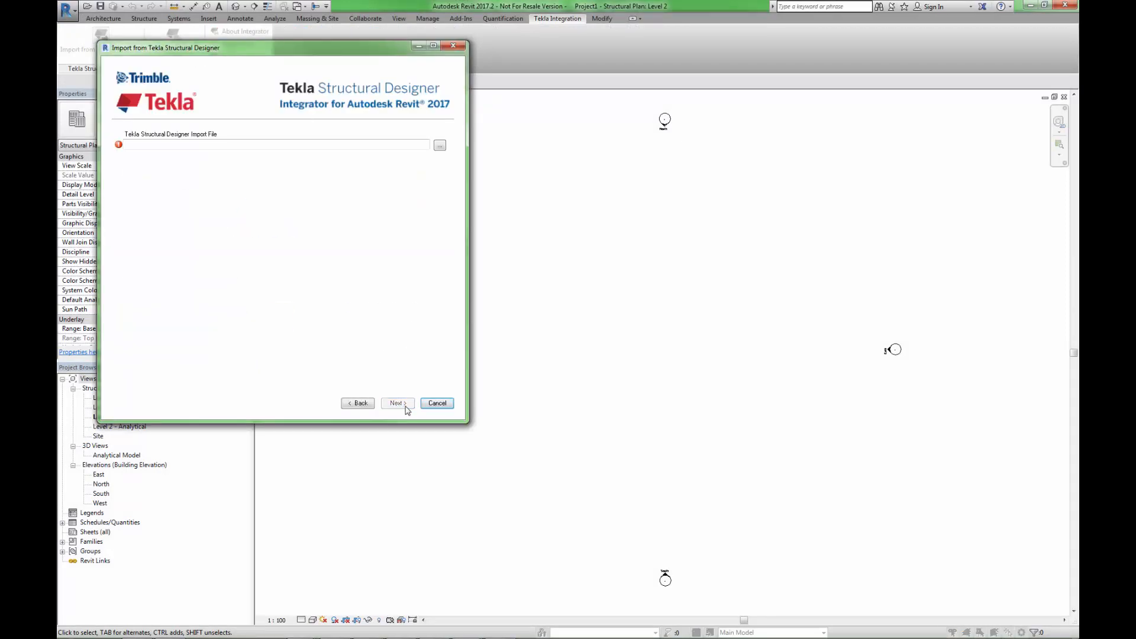
Pick '1 - Export to Revit.cxl' as the file to import.
left_click(440, 144)
left_click(178, 174)
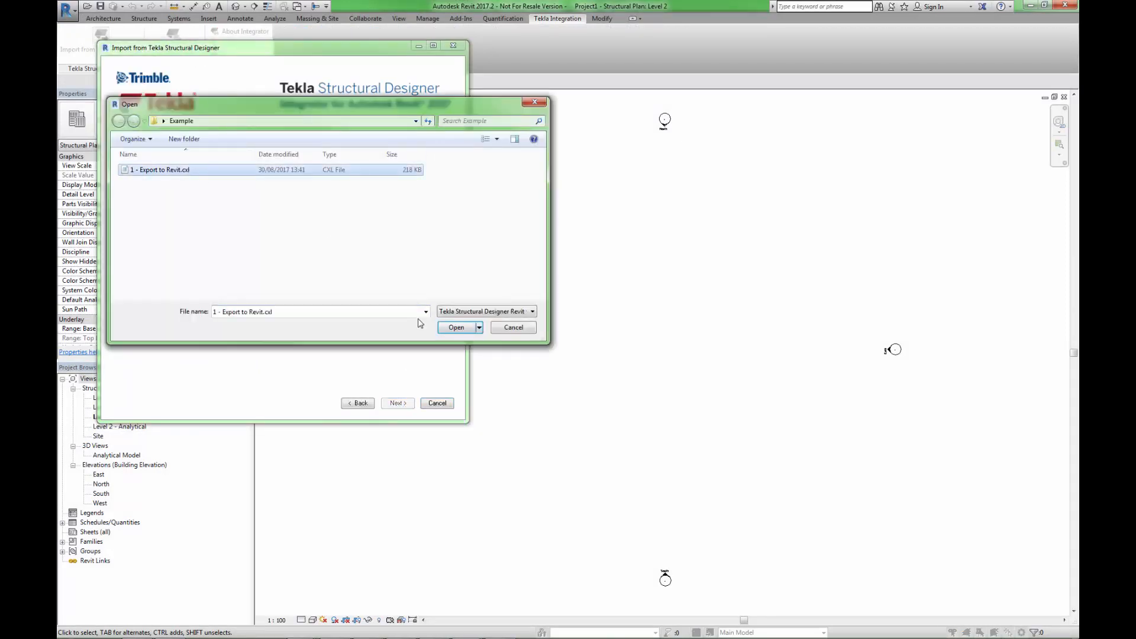
left_click(458, 326)
left_click(398, 404)
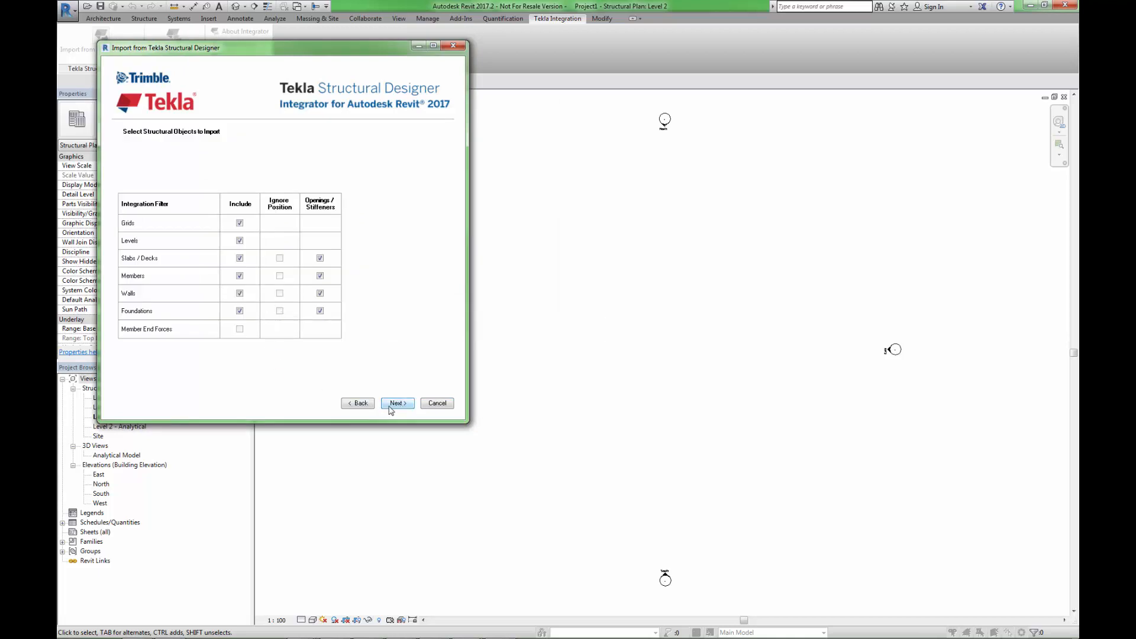
Import all object types with the default grade mapping, run the import and close its log.
left_click(398, 403)
left_click(398, 403)
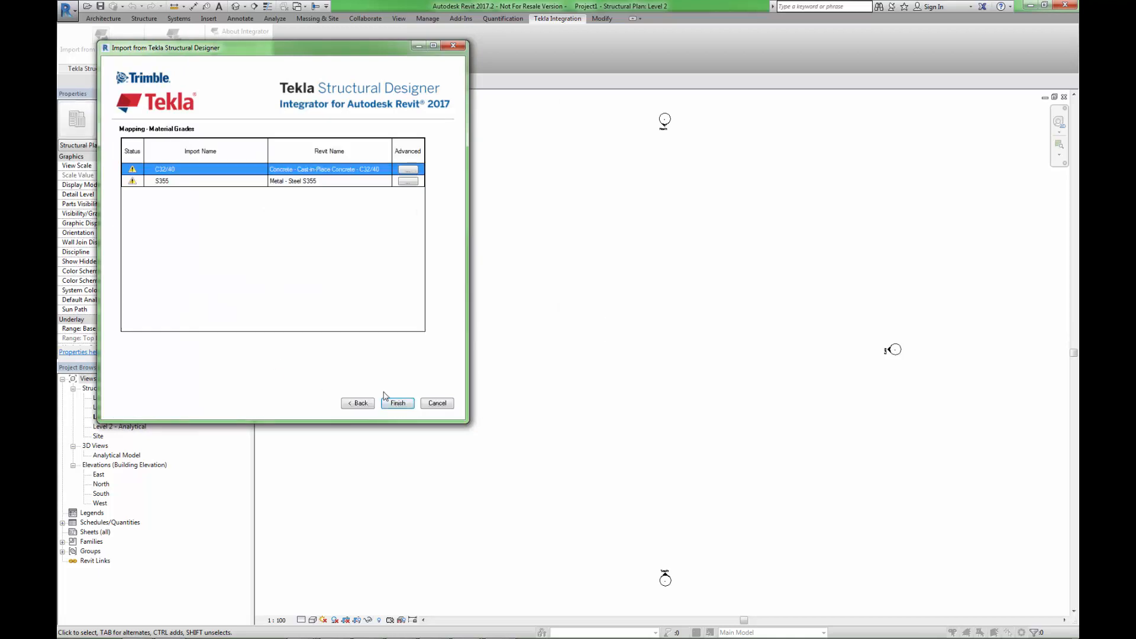
left_click(399, 404)
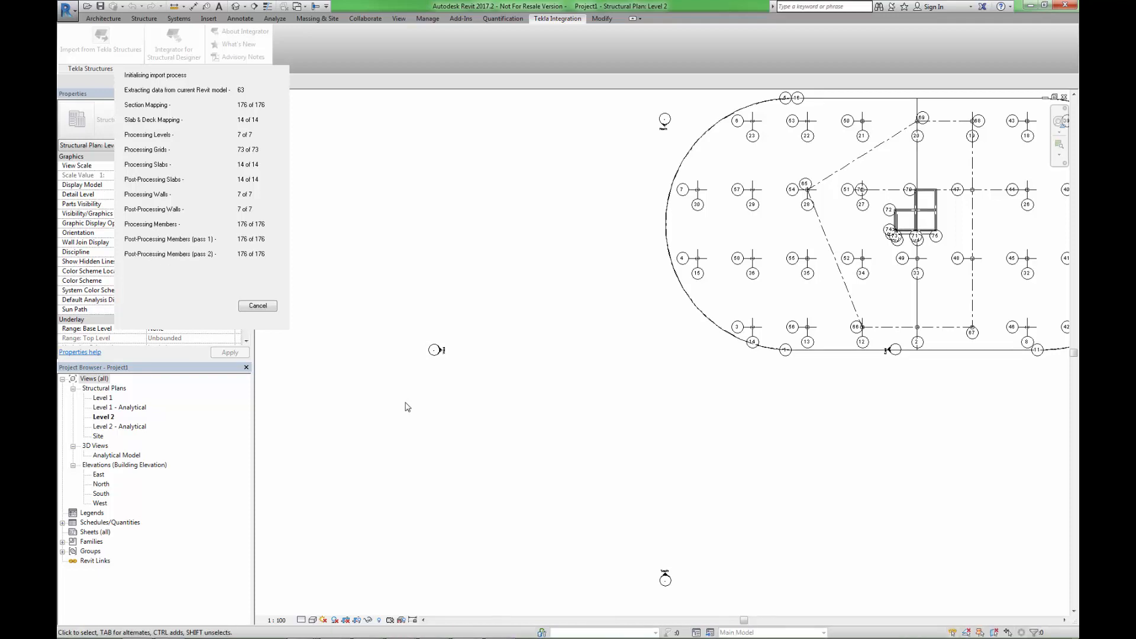
left_click(727, 197)
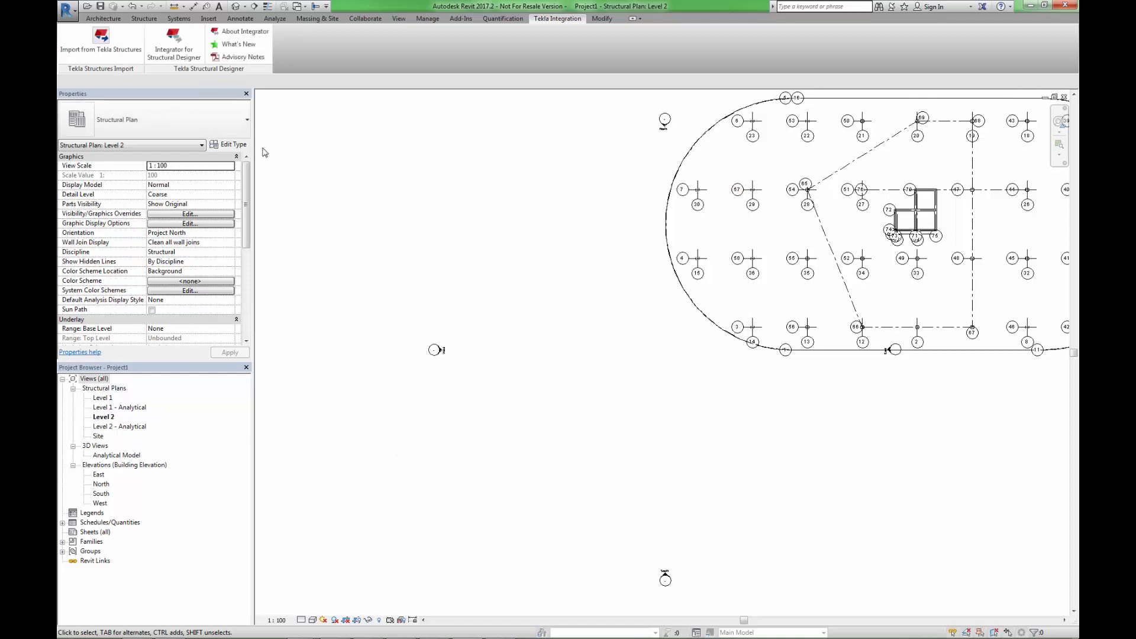
Show the imported structure in a shaded 3D view from the left-front corner.
left_click(234, 7)
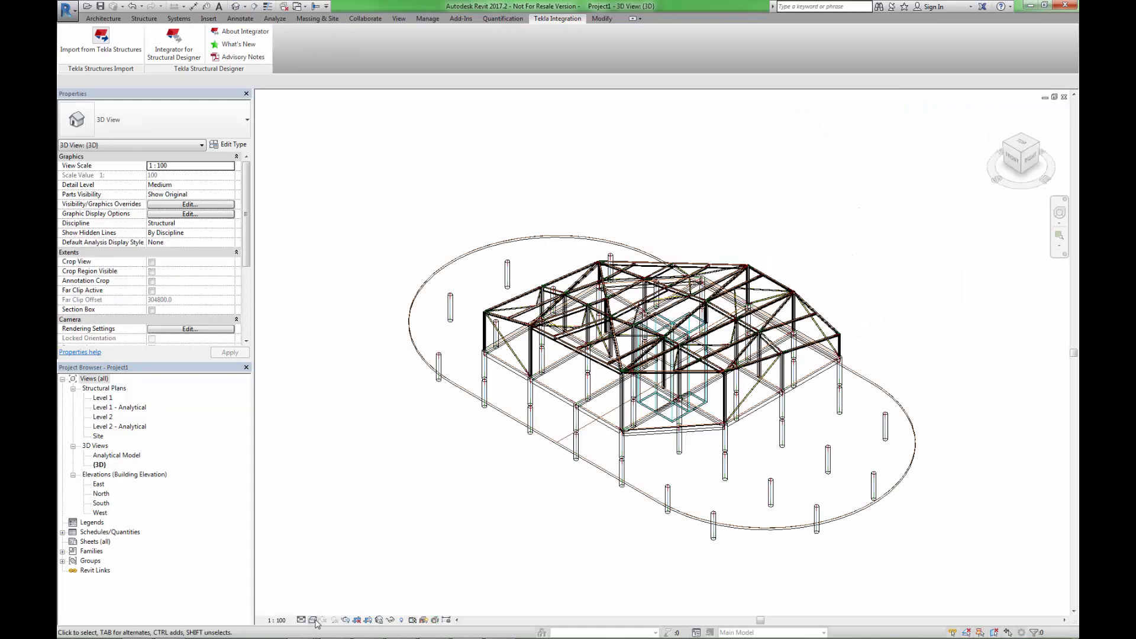
left_click(312, 620)
left_click(337, 579)
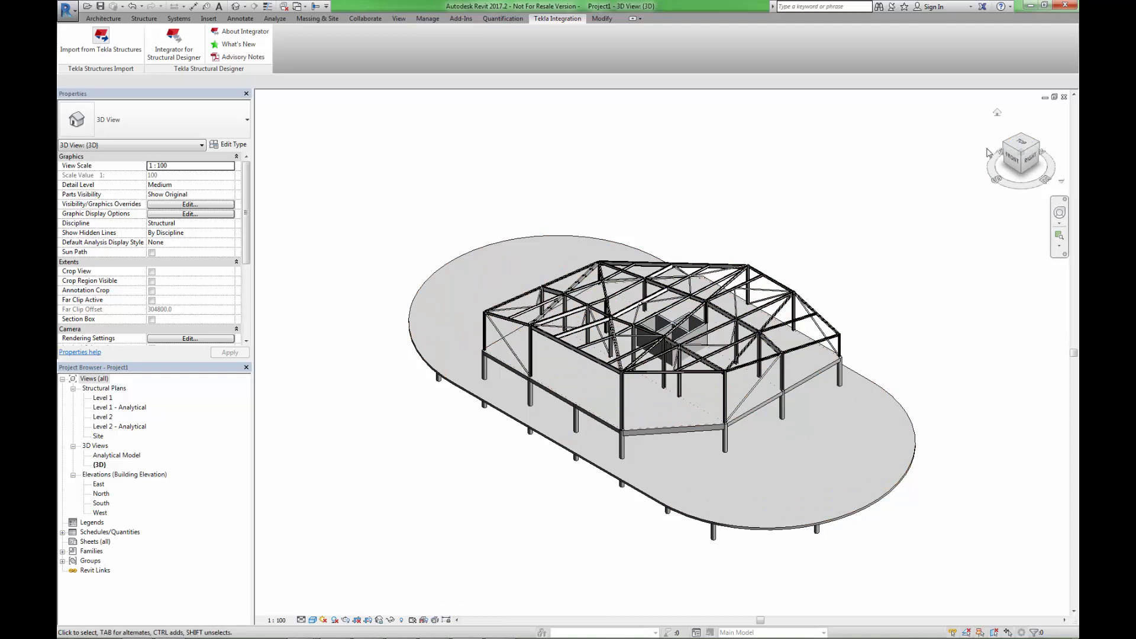
left_click(1006, 151)
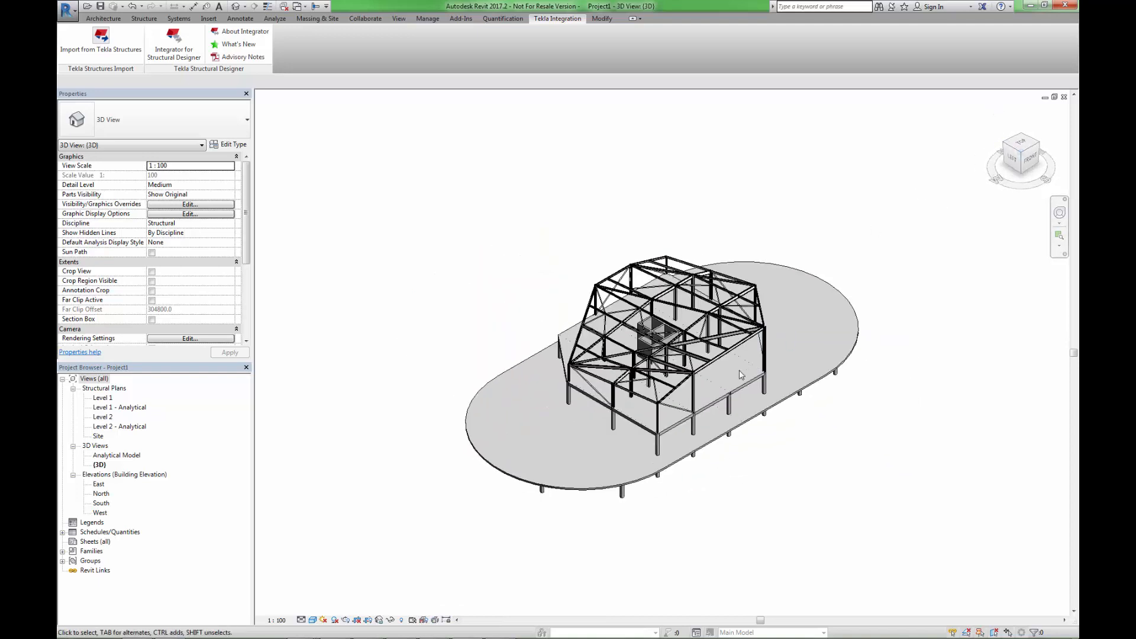
scroll(739, 371, "up", 3)
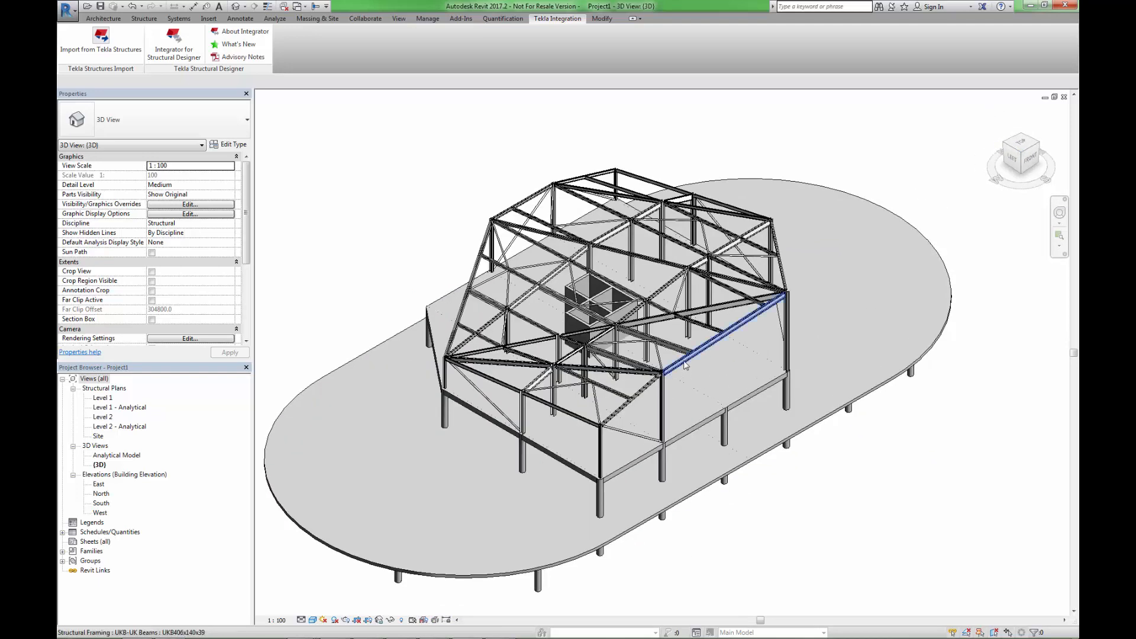
Inspect the roof edge beam's properties, then clear the selection.
left_click(685, 364)
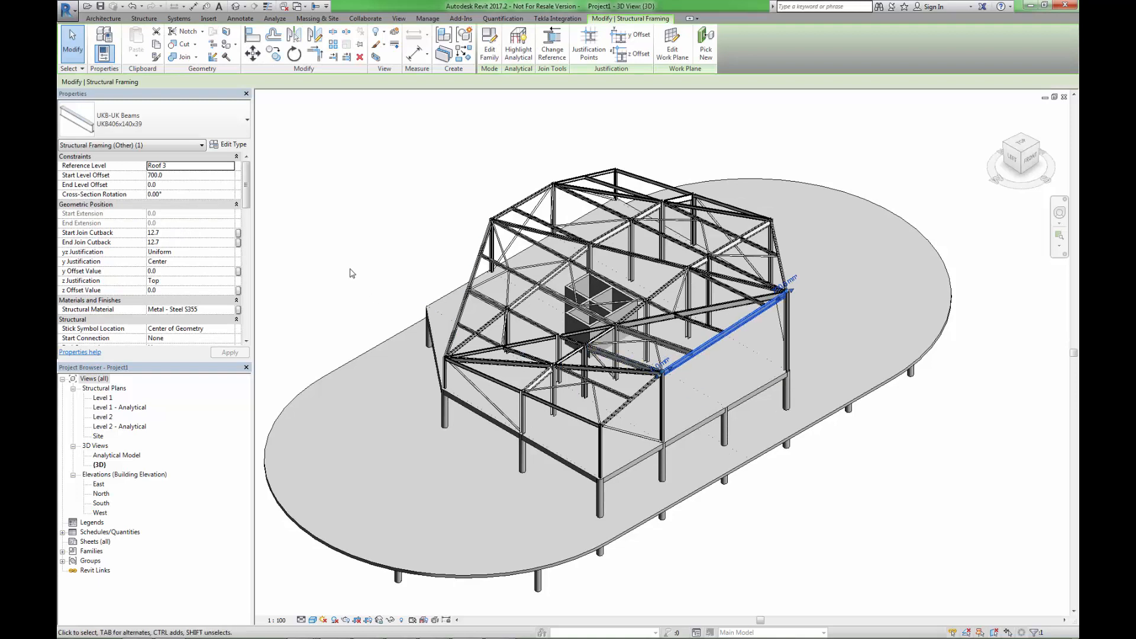
mouse_move(250, 176)
left_mouse_down()
mouse_move(250, 308)
mouse_move(242, 172)
left_mouse_up()
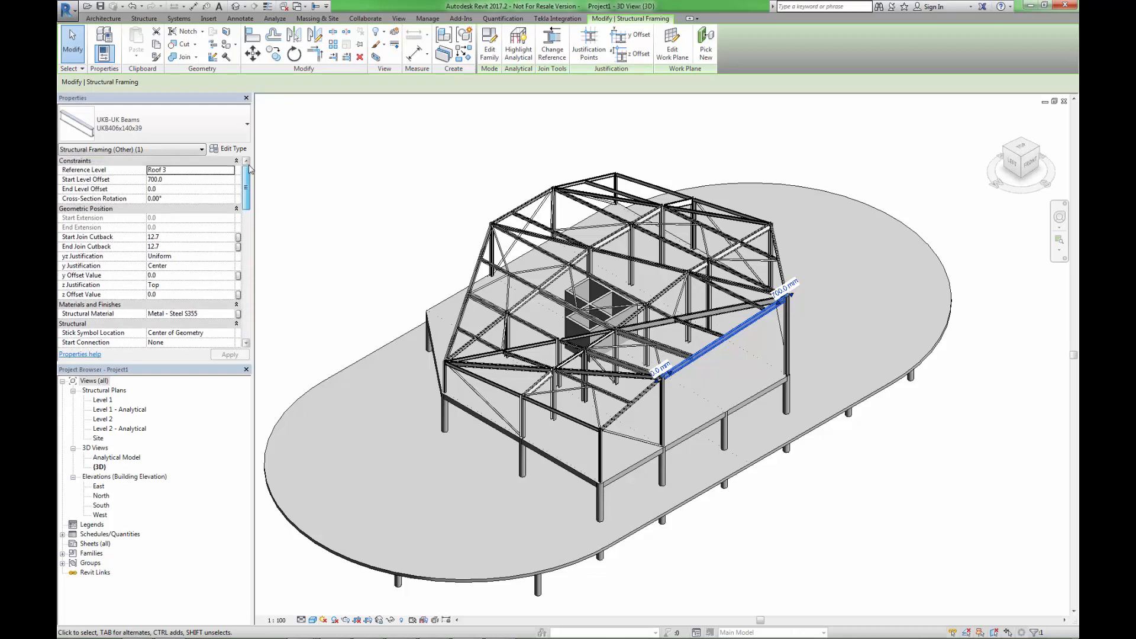
left_click(312, 184)
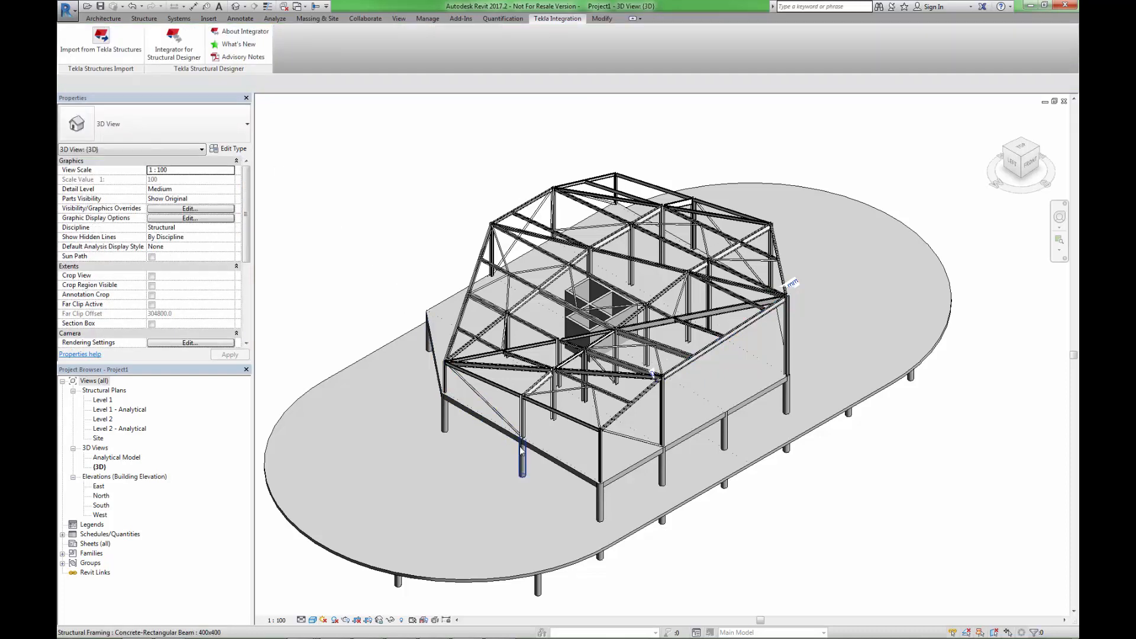
Inspect a round concrete column's TSDI_RC_Bars, Cover and Links values.
left_click(600, 511)
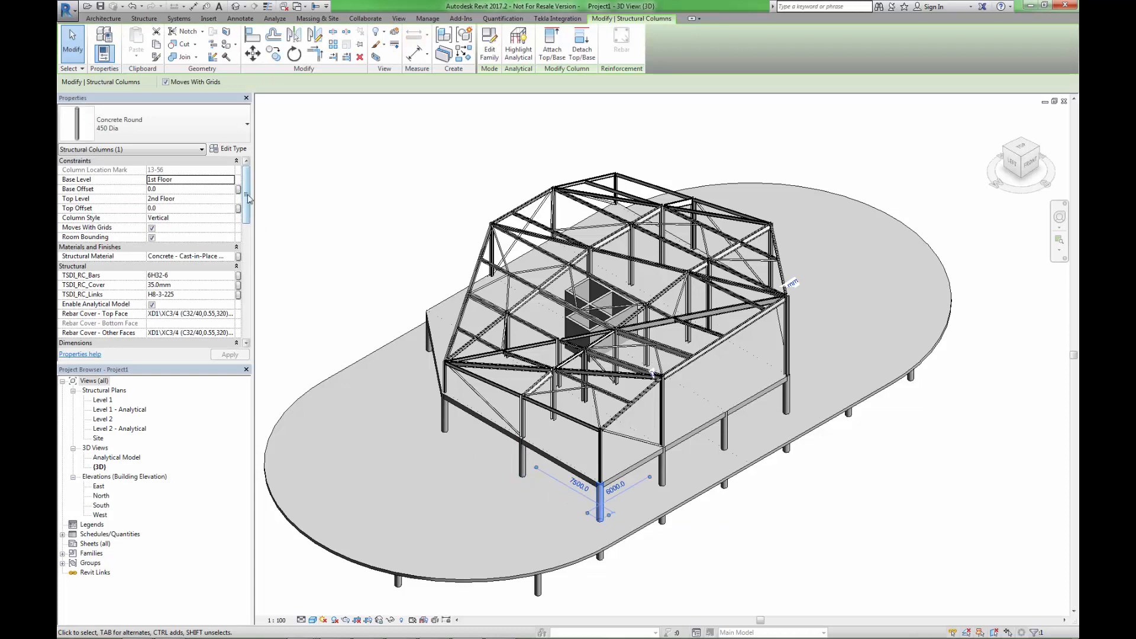
scroll(249, 205, "down", 3)
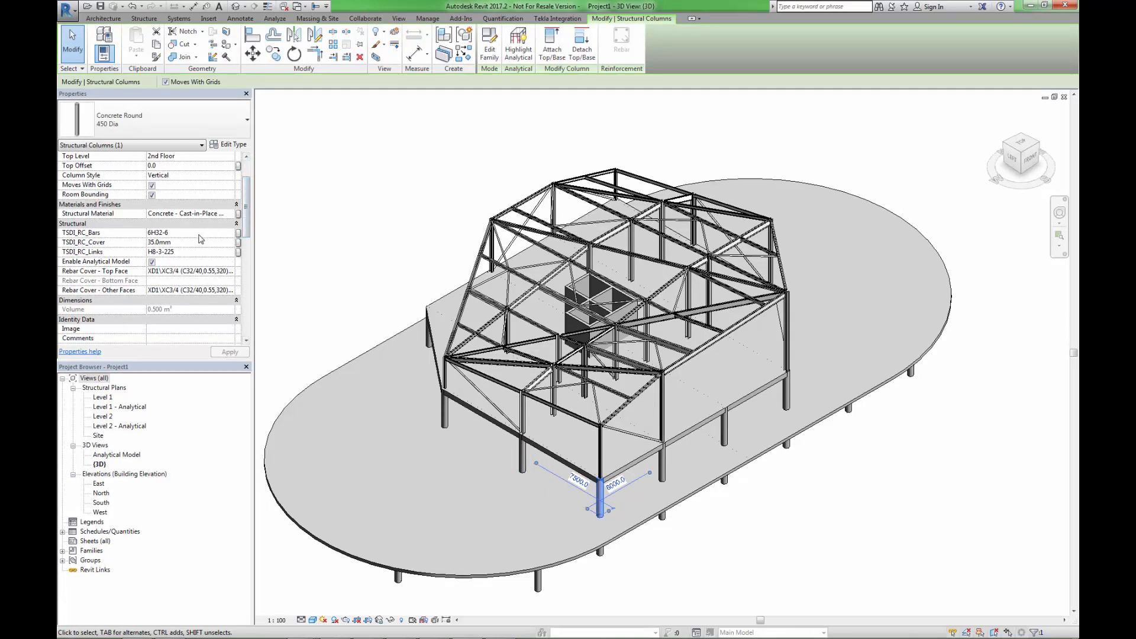
left_click(200, 234)
left_click(196, 243)
left_click(201, 254)
left_click(281, 229)
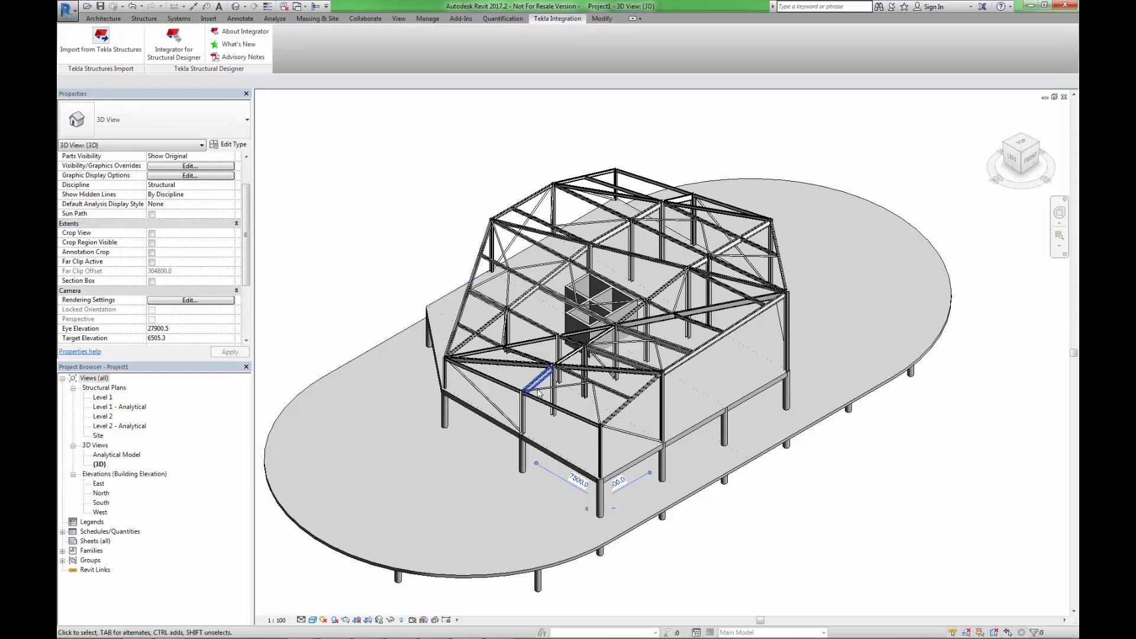
Inspect the front corner concrete beam's TSDI_RC_Bottom, Side and Top reinforcement values.
left_click(619, 478)
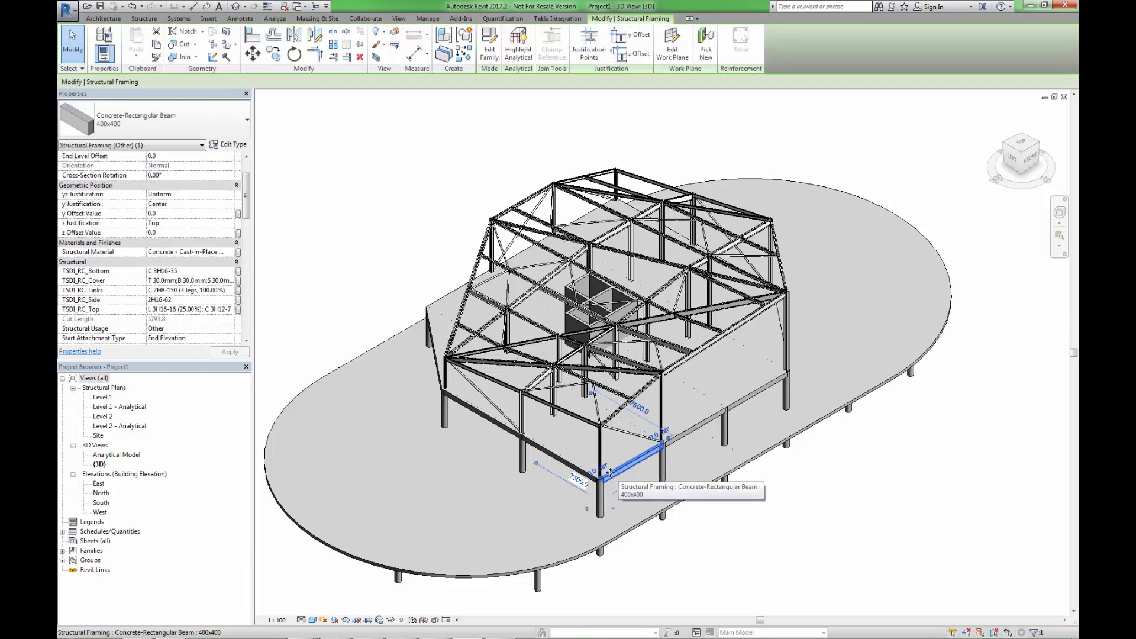
left_click(205, 274)
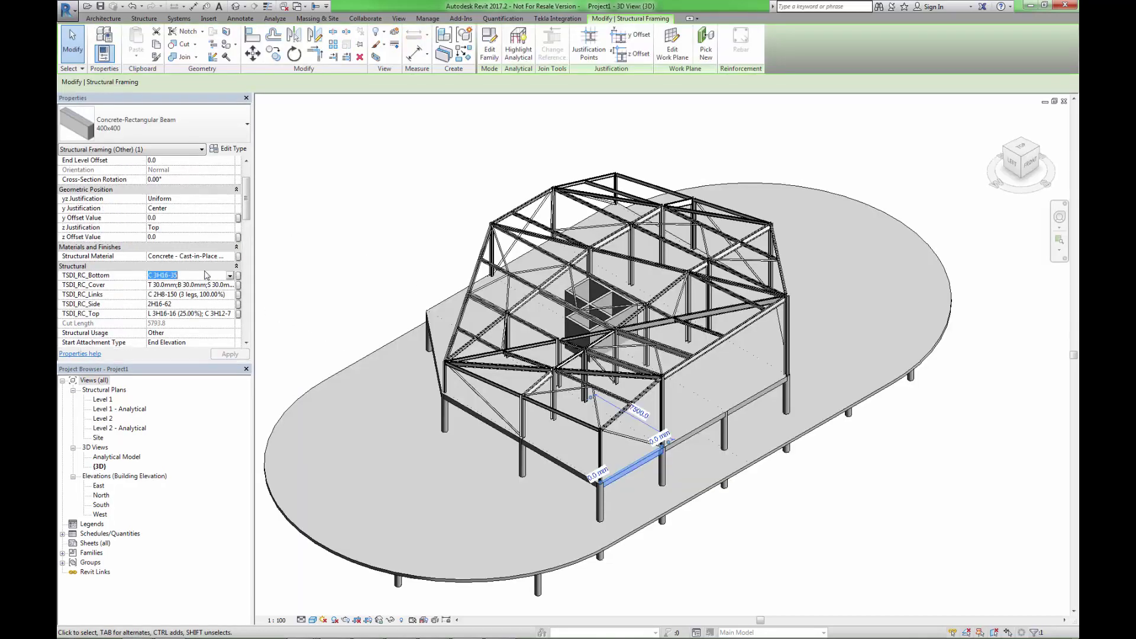
left_click(197, 305)
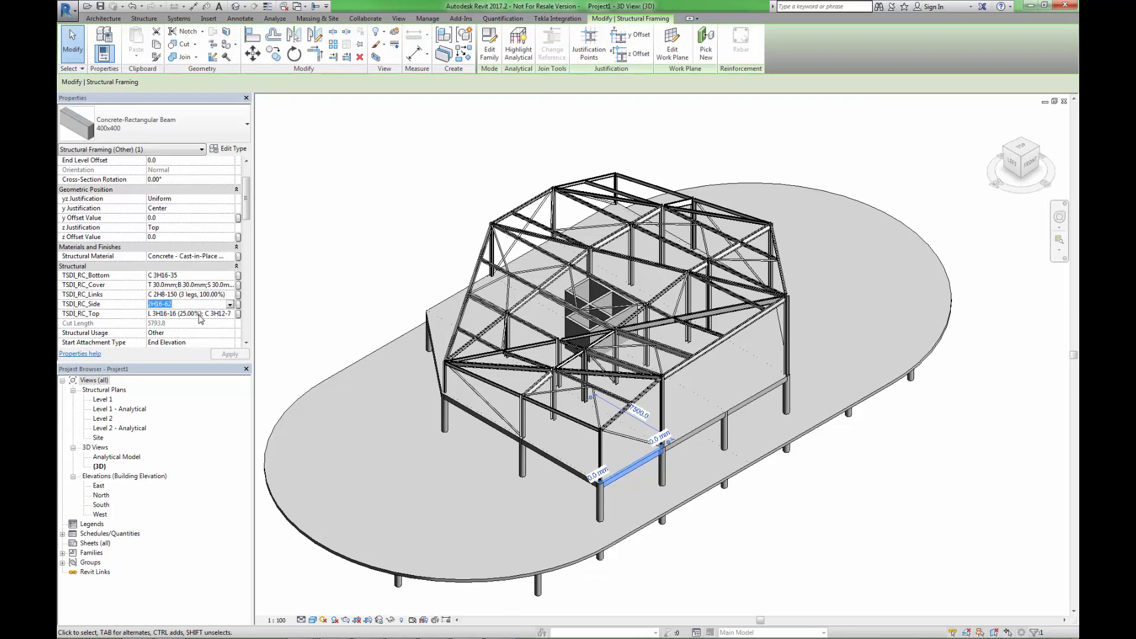
left_click(201, 315)
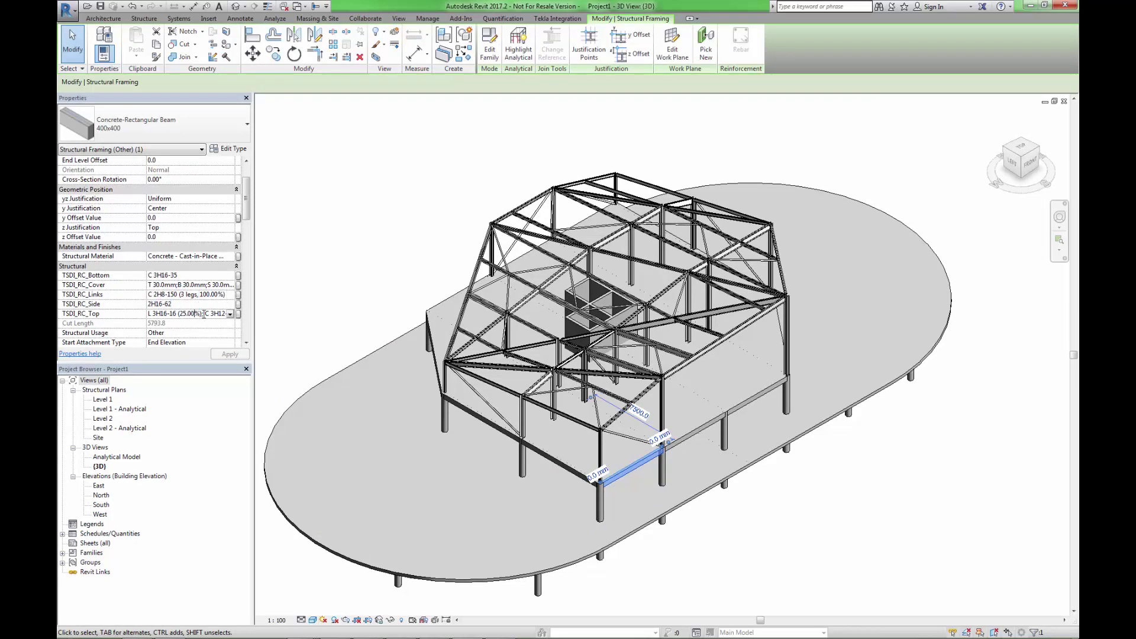
left_click(311, 300)
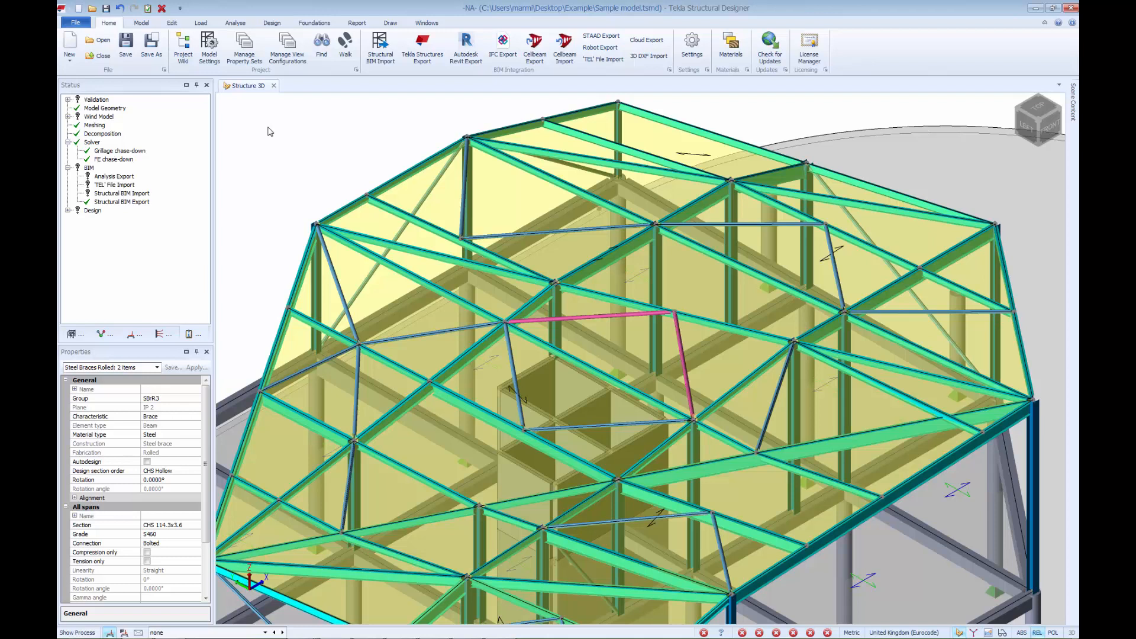
scroll(269, 132, "down", 2)
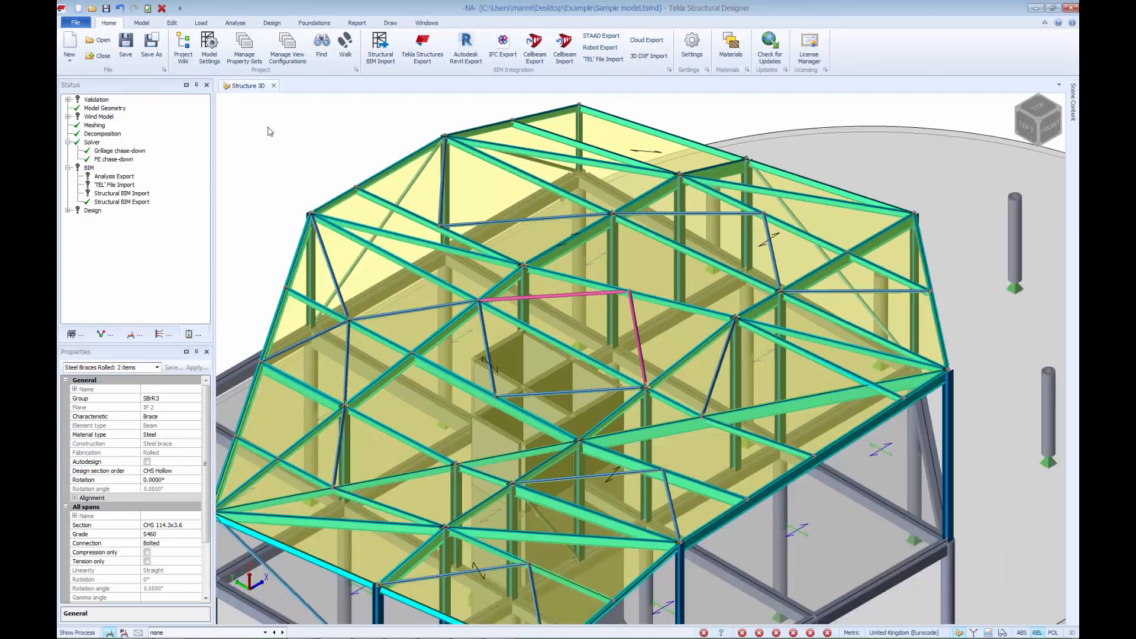
scroll(258, 89, "down", 2)
scroll(293, 115, "down", 2)
scroll(399, 141, "down", 2)
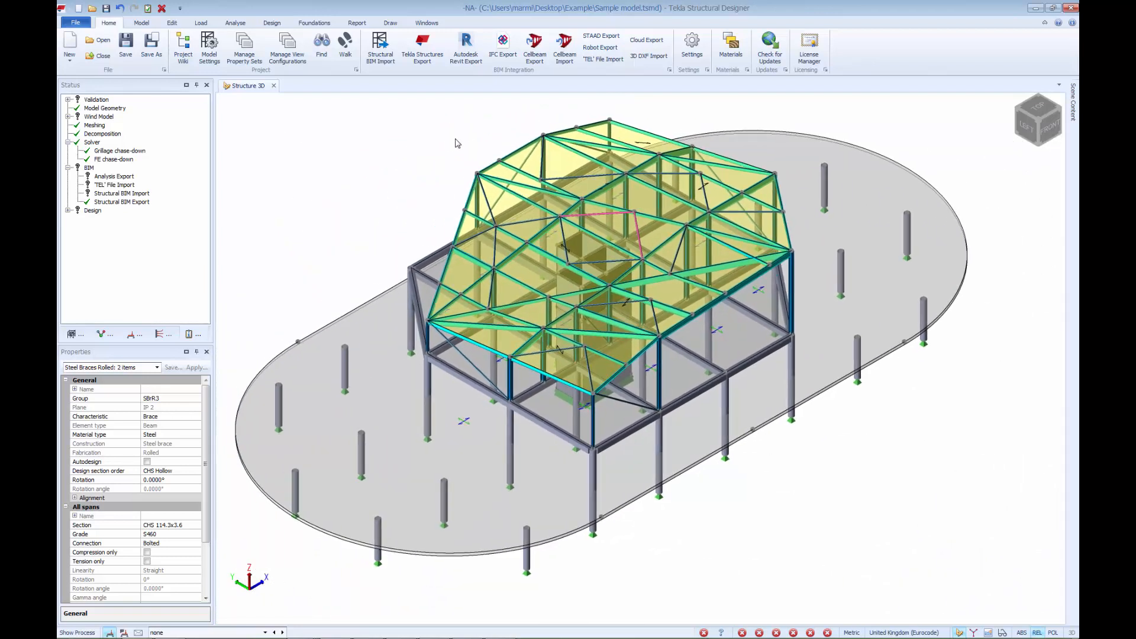
Accept the default relocation, filter and grade mapping and reach the export file choice.
left_click(465, 51)
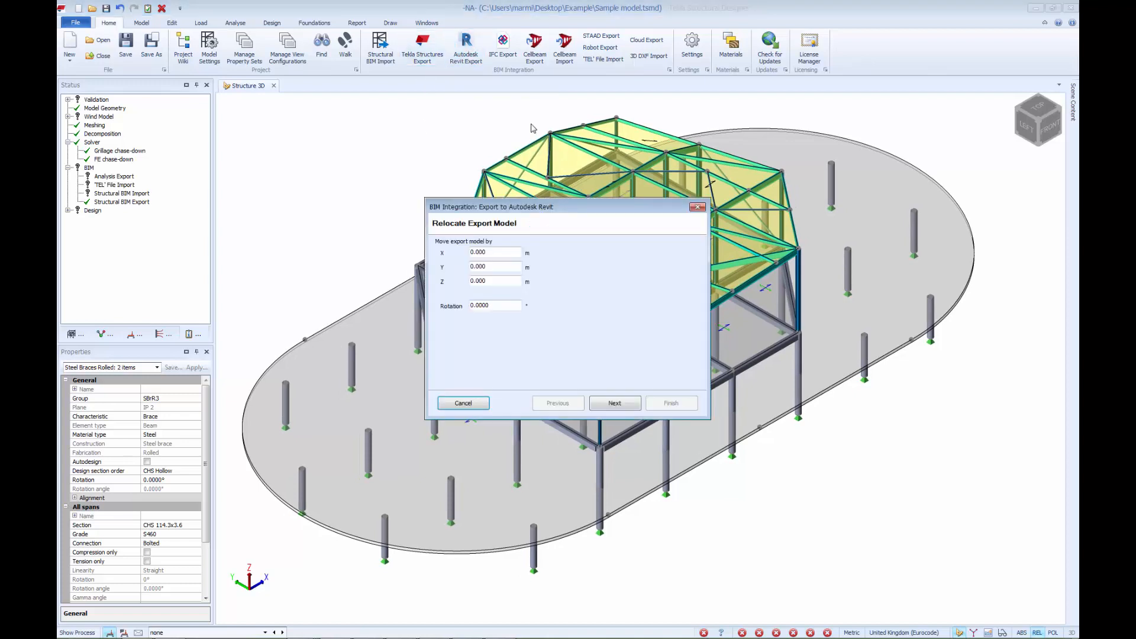
left_click(609, 405)
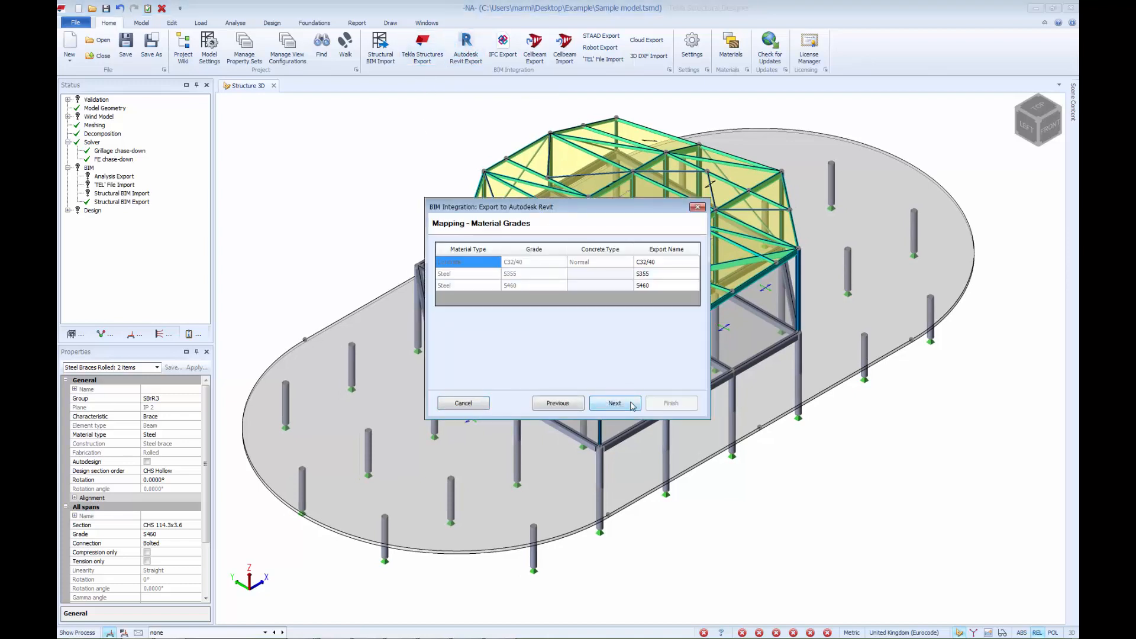
left_click(632, 406)
left_click(664, 255)
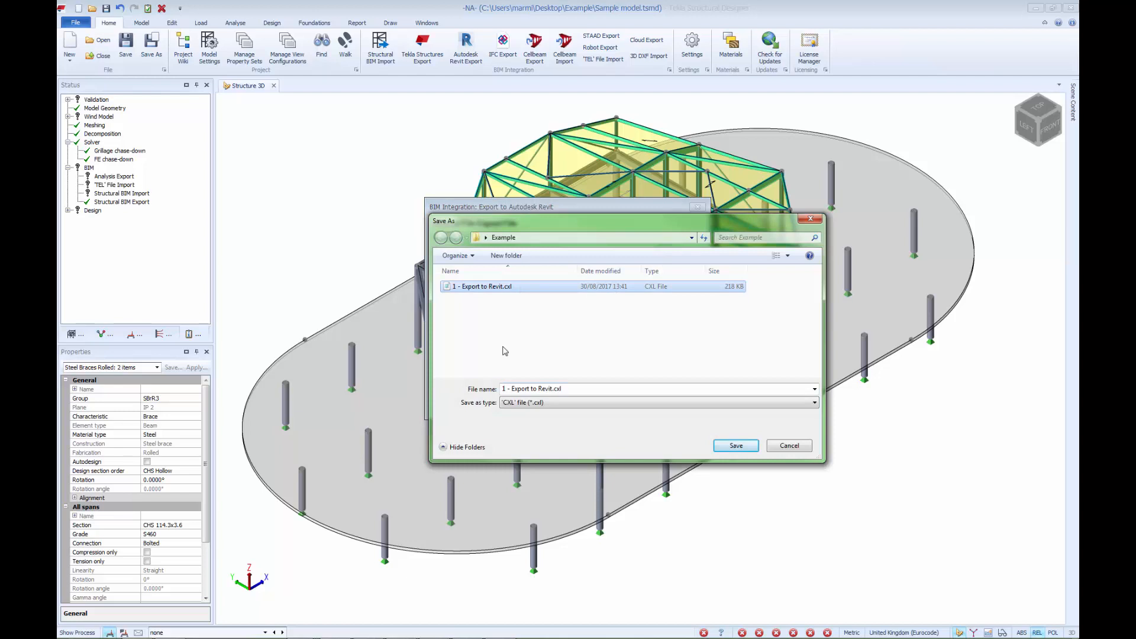
Rename the file to '2 - Changes to Revit.cxl', choose Update Existing Model and finish the export.
left_click(504, 390)
key("Delete")
type("2")
double_click(523, 390)
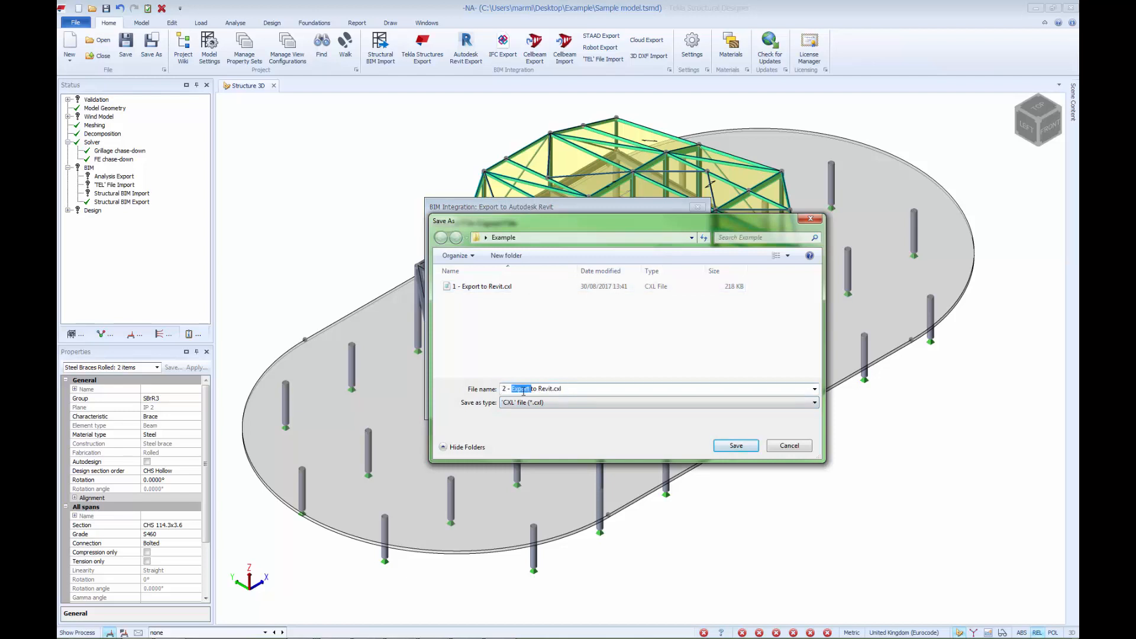
type("Changes")
left_click(737, 447)
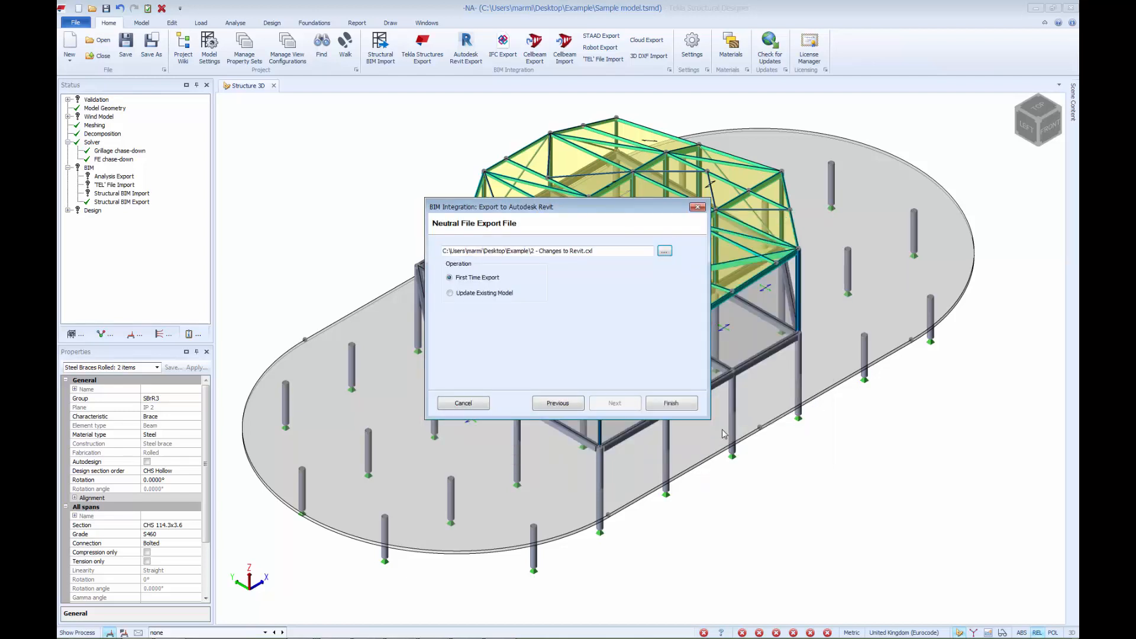
left_click(450, 293)
left_click(665, 404)
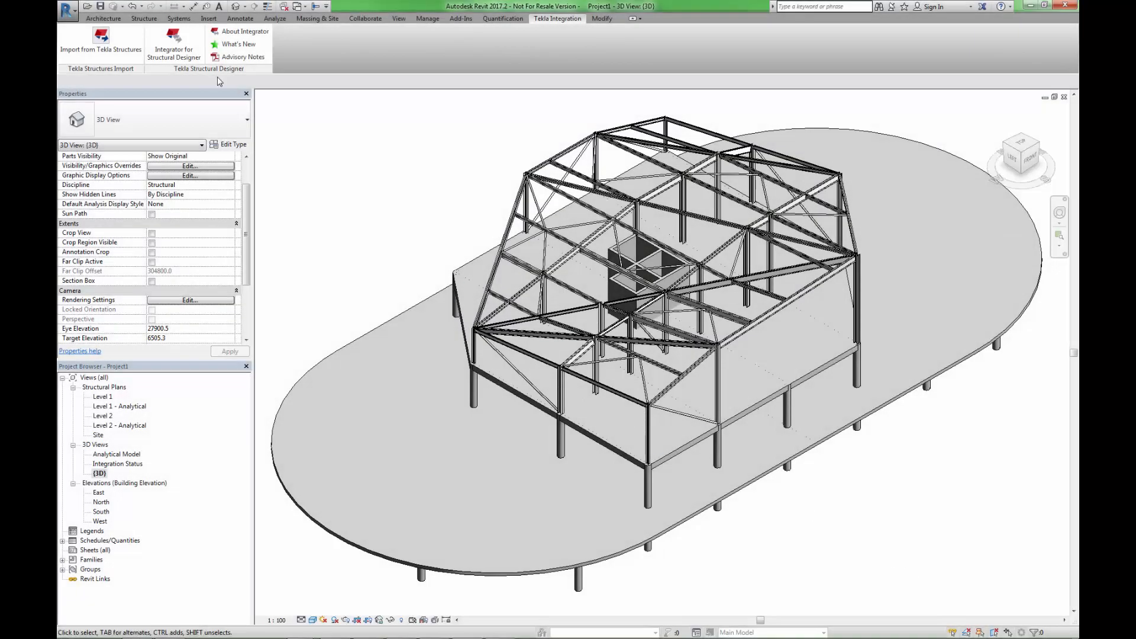
Start the integrator update and pick '2 - Changes to Revit.cxl' as the import file.
left_click(174, 44)
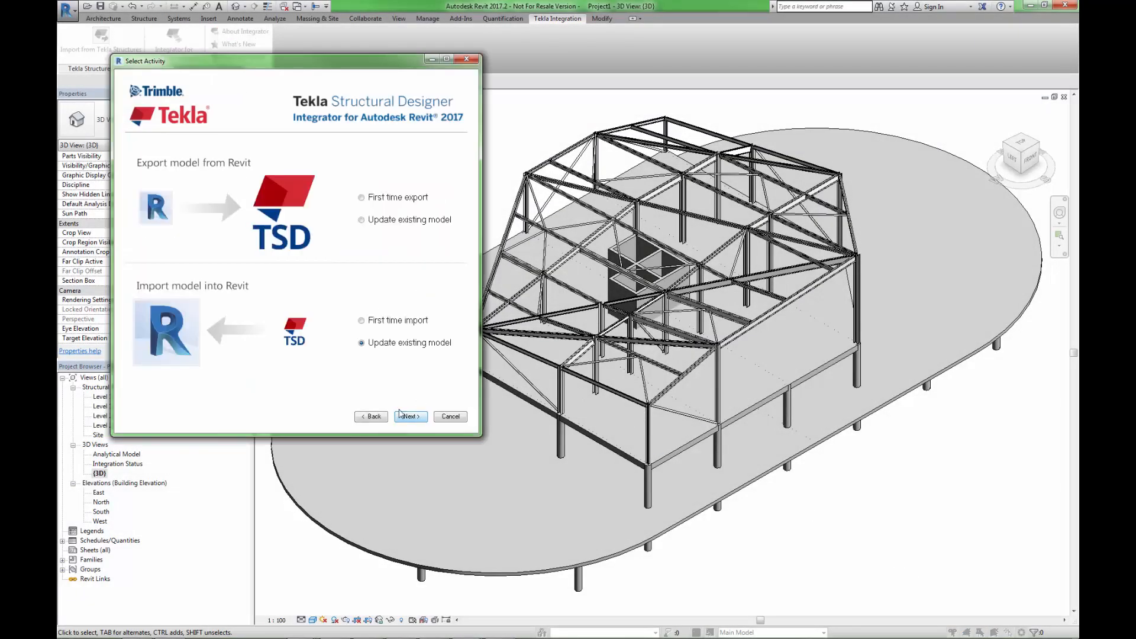
left_click(411, 416)
left_click(453, 160)
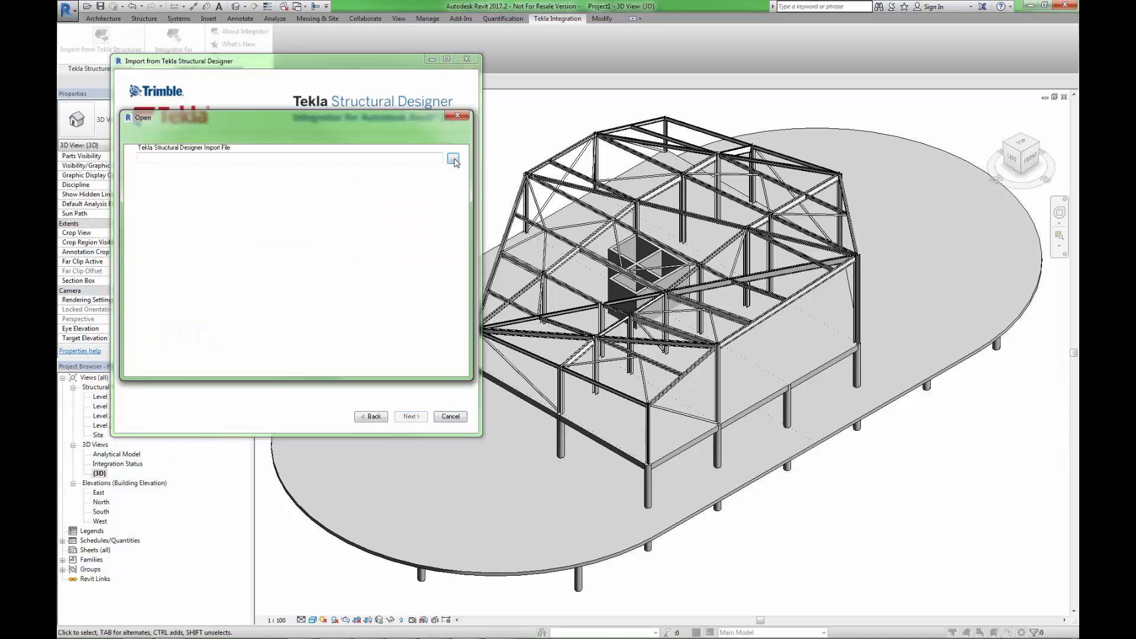
left_click(201, 198)
left_click(463, 345)
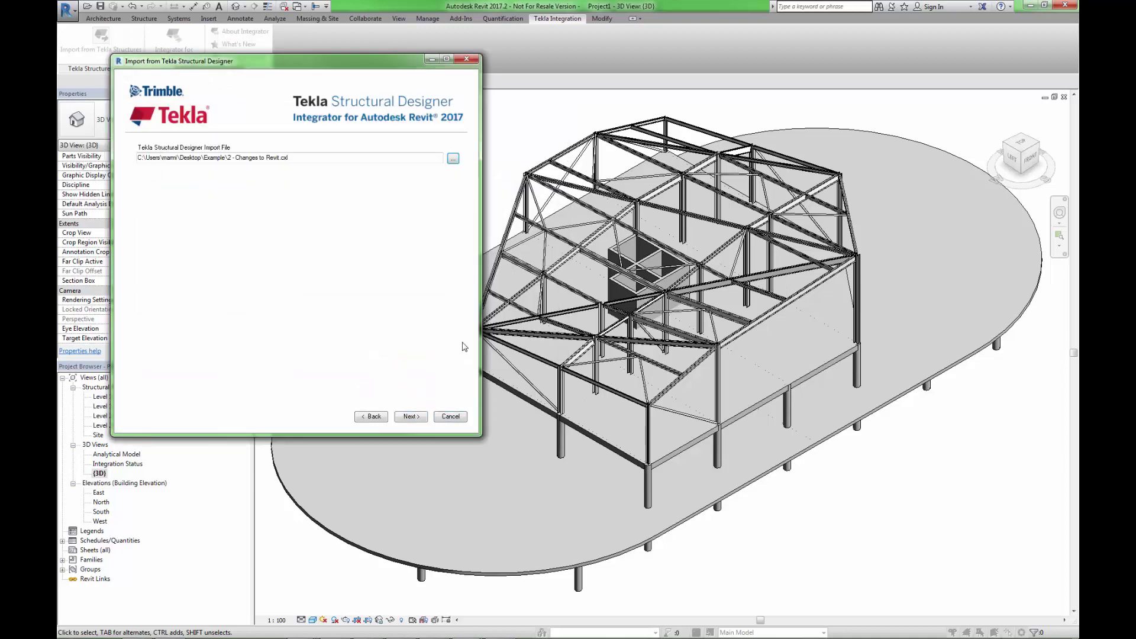
Accept the object selection and section/material mapping and run the import.
left_click(410, 417)
left_click(412, 417)
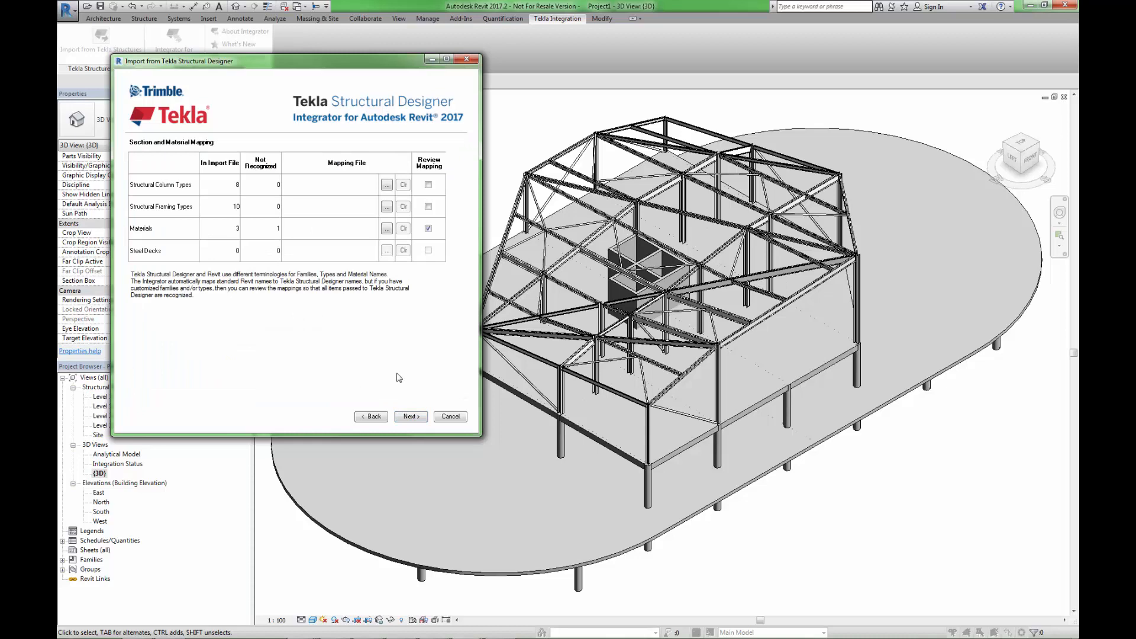
left_click(414, 417)
left_click(412, 416)
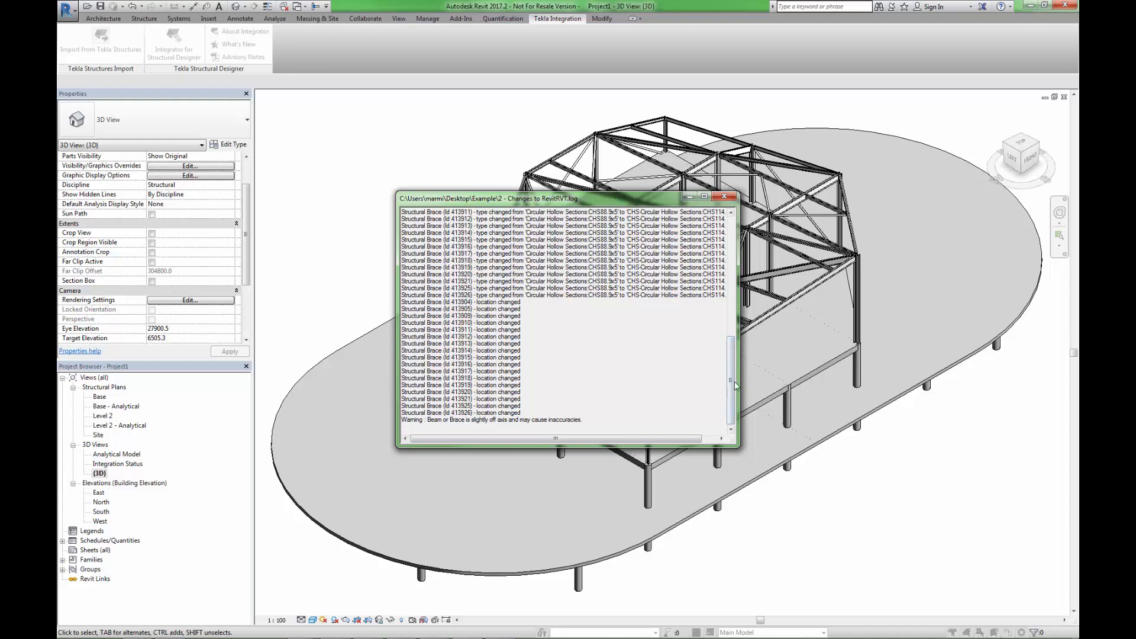
mouse_move(736, 385)
left_mouse_down()
mouse_move(748, 268)
mouse_move(731, 384)
left_mouse_up()
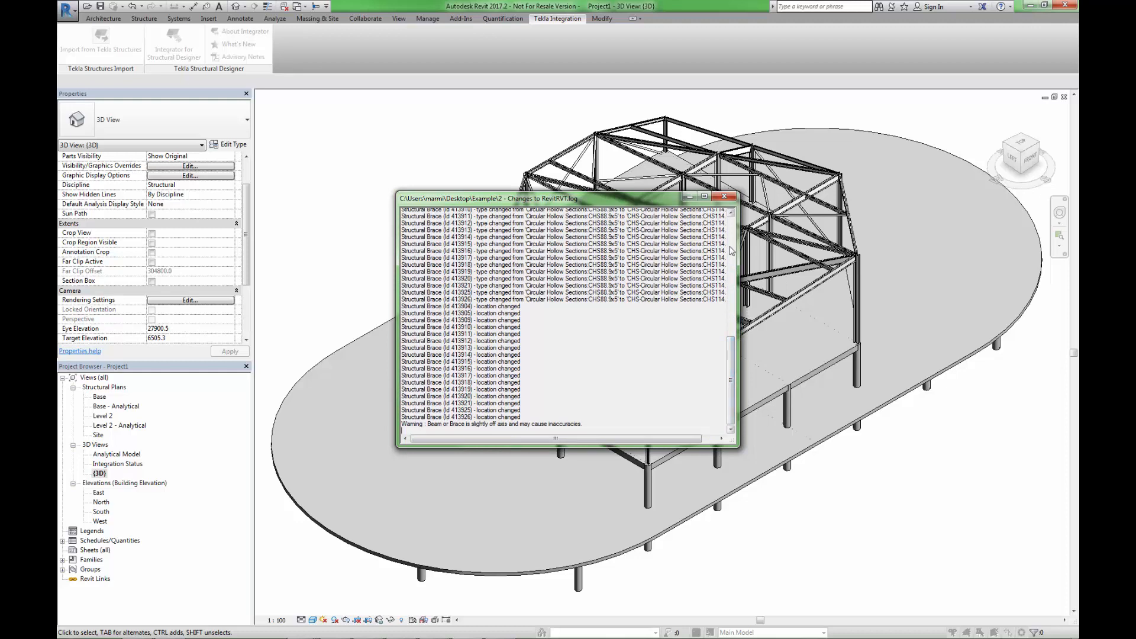
Close the import log and open the Integration Status 3D view.
left_click(727, 197)
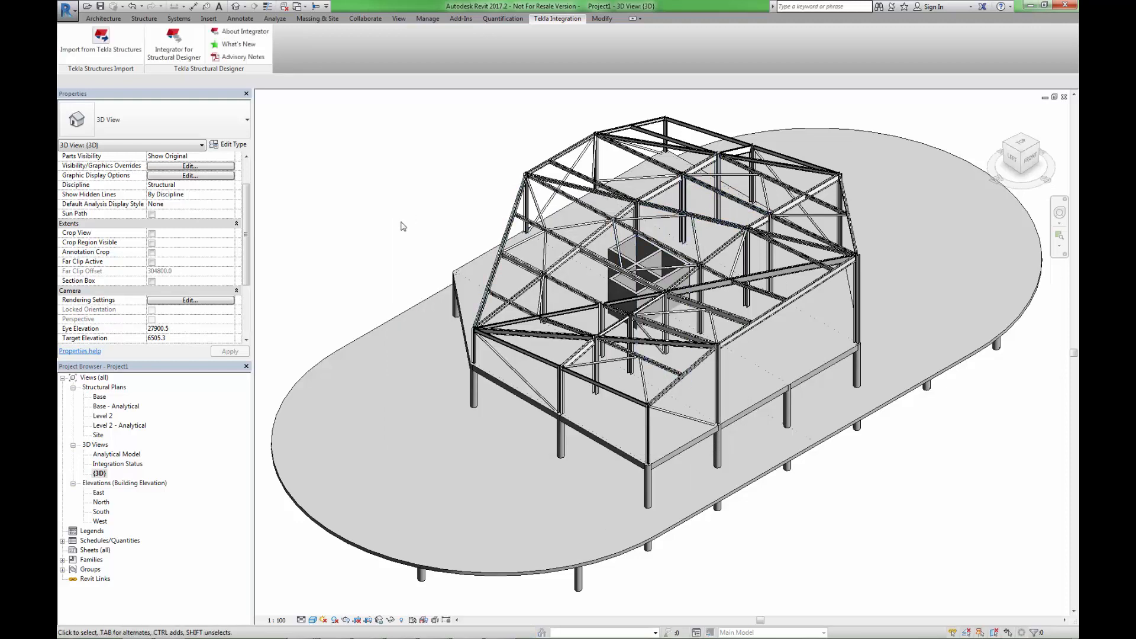
scroll(702, 231, "up", 2)
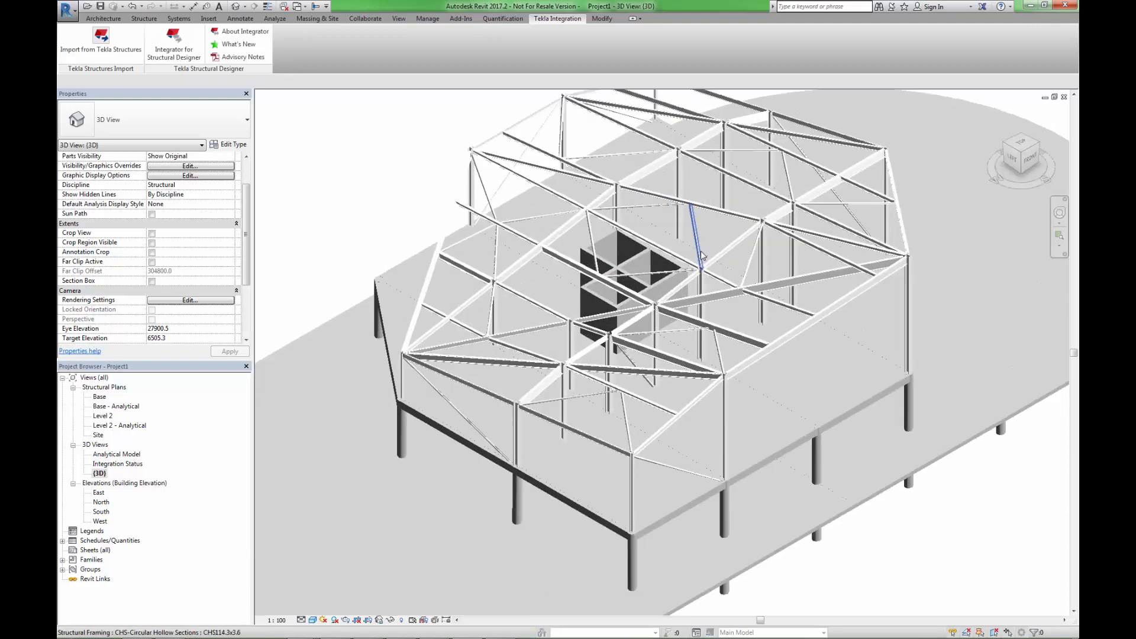
scroll(706, 223, "up", 2)
scroll(709, 214, "up", 2)
scroll(709, 214, "up", 2)
scroll(674, 214, "up", 1)
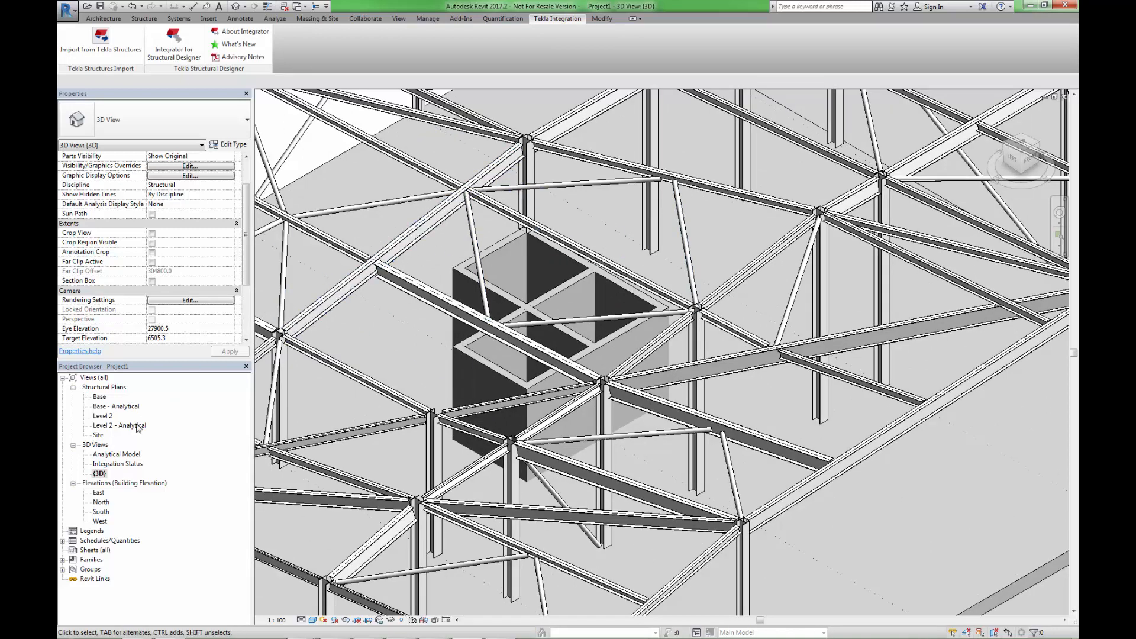
double_click(116, 463)
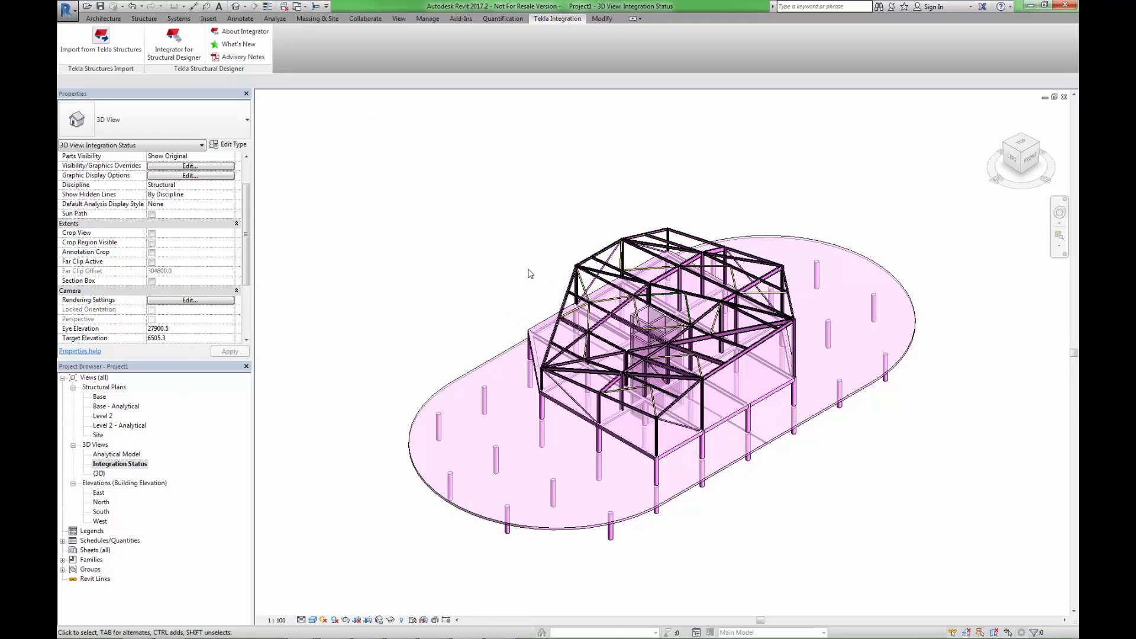
scroll(621, 289, "up", 2)
scroll(710, 297, "up", 2)
scroll(763, 302, "up", 1)
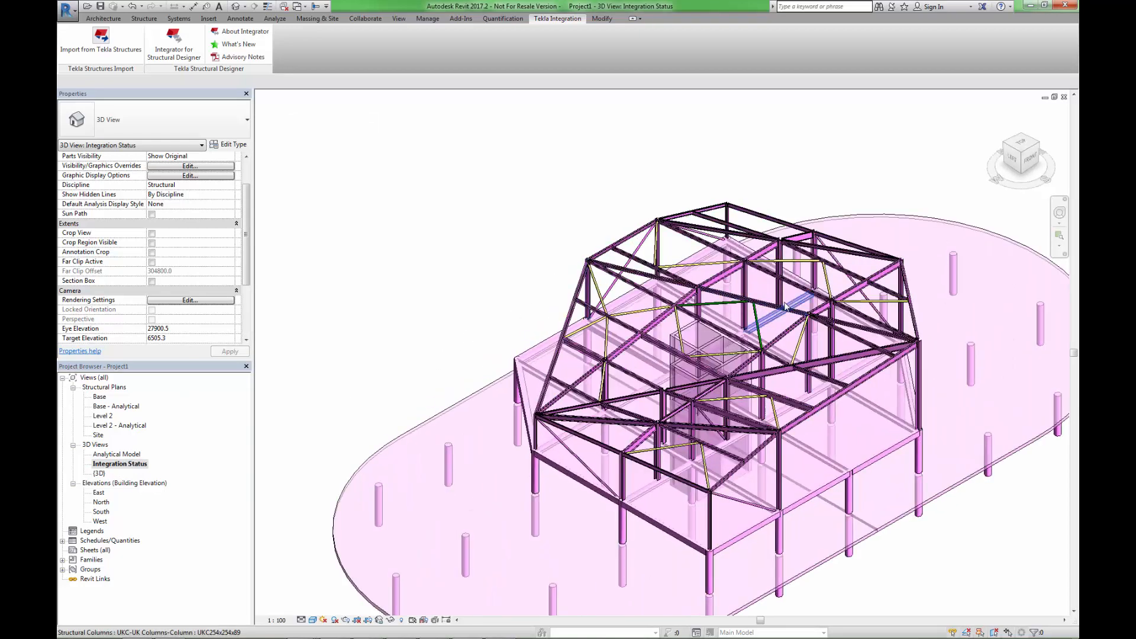
scroll(785, 307, "up", 3)
scroll(785, 307, "up", 1)
scroll(777, 315, "up", 2)
scroll(764, 325, "up", 2)
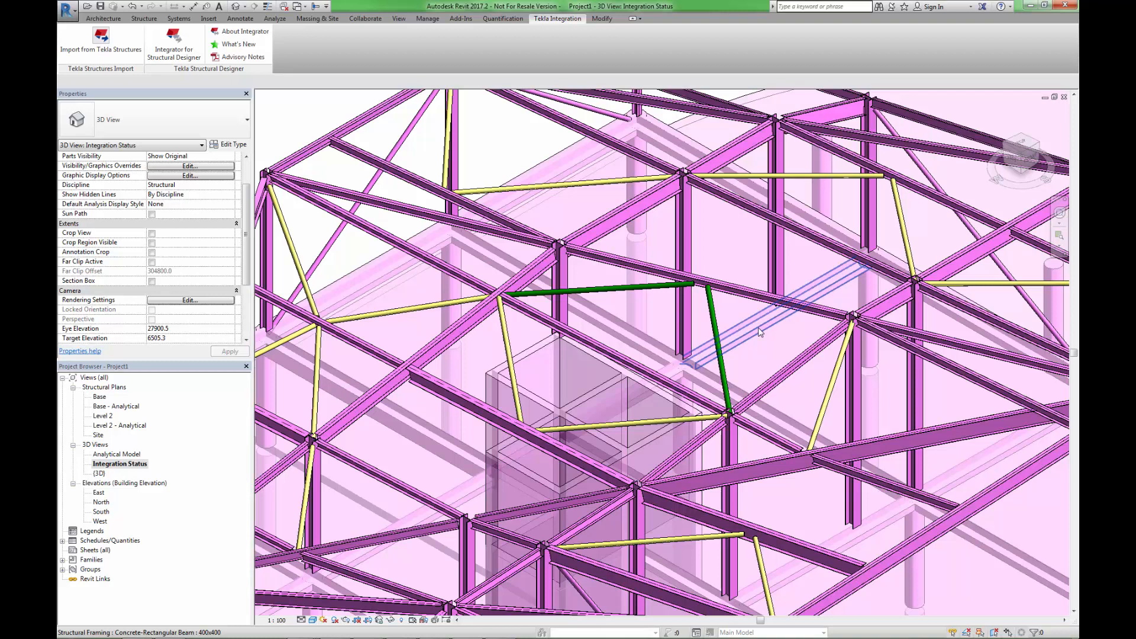
scroll(751, 333, "up", 1)
middle_click_drag(749, 338, 798, 343)
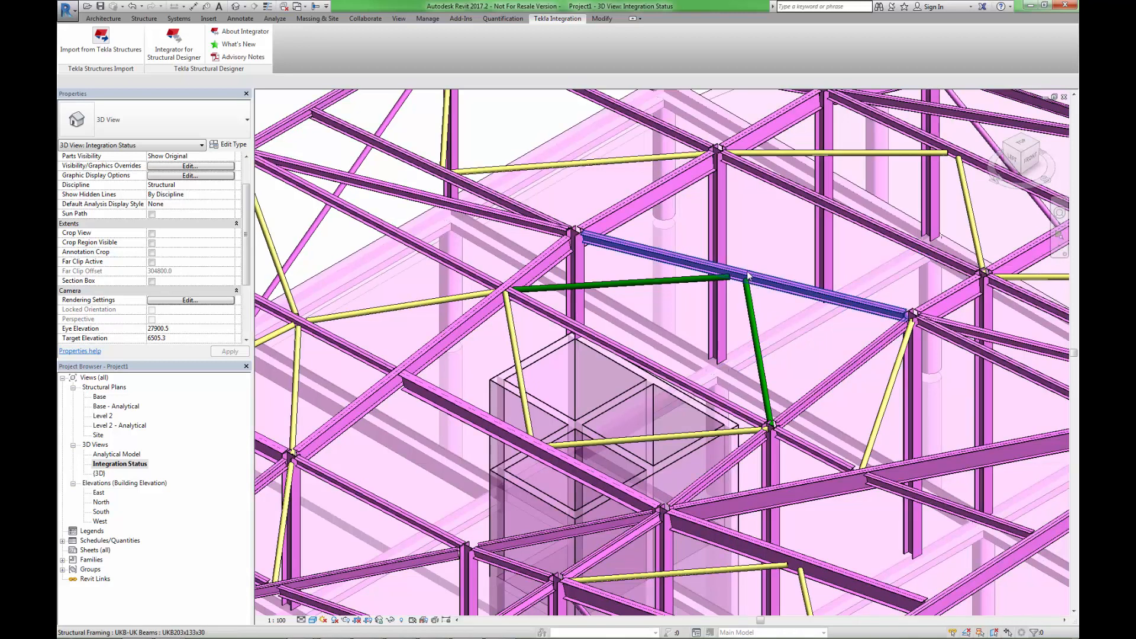
middle_click_drag(768, 277, 848, 299)
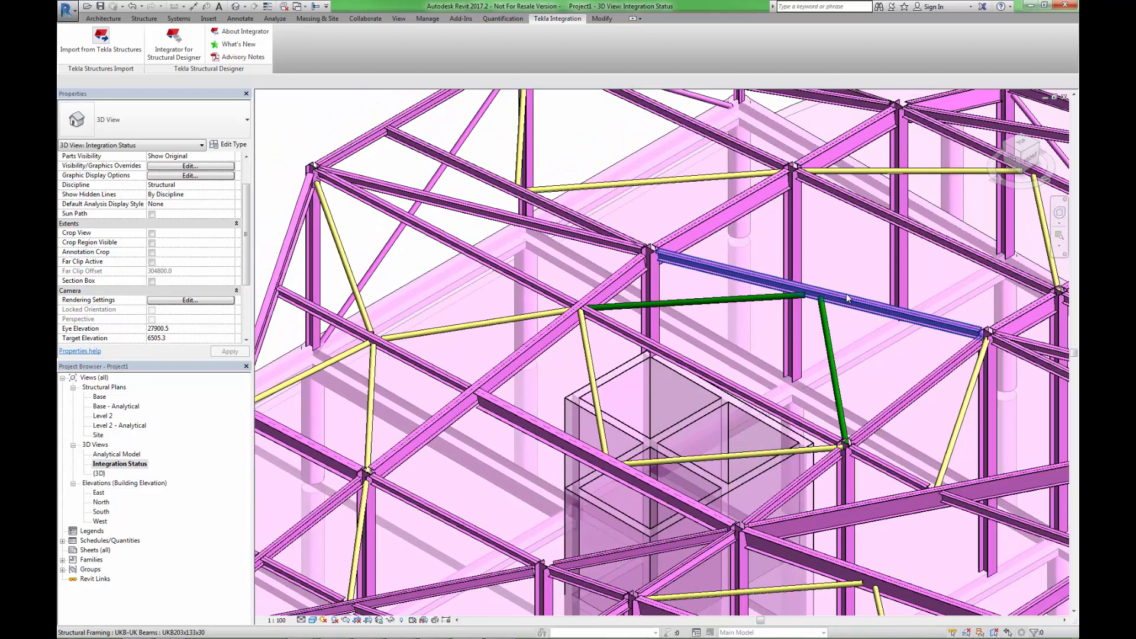
scroll(846, 299, "down", 2)
scroll(830, 315, "down", 2)
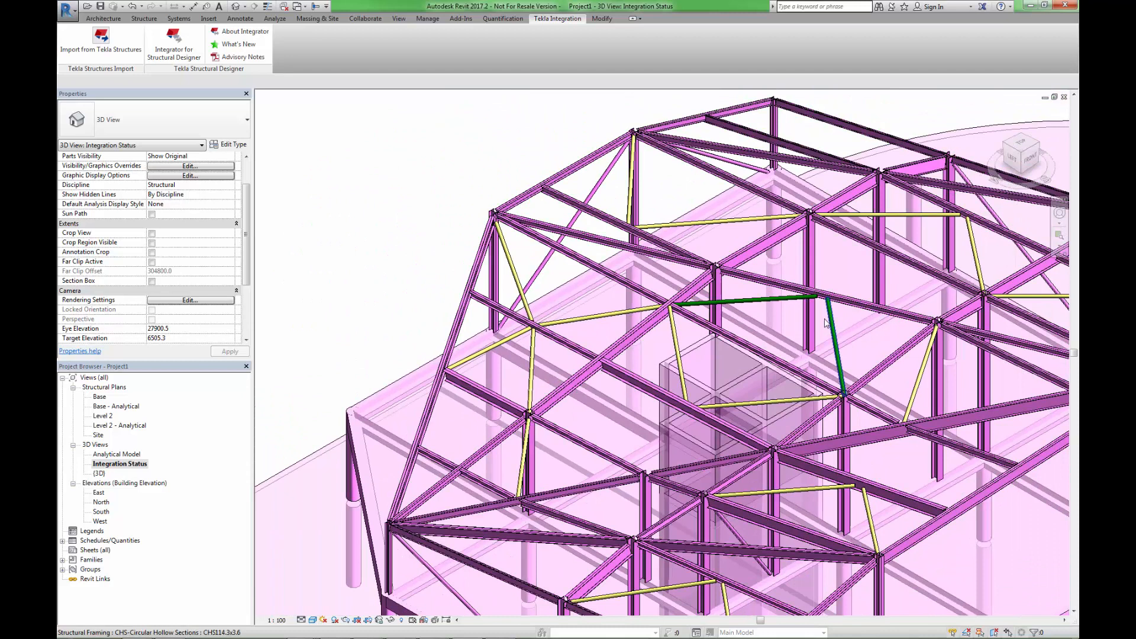
scroll(821, 329, "down", 1)
scroll(821, 329, "down", 2)
scroll(755, 326, "down", 1)
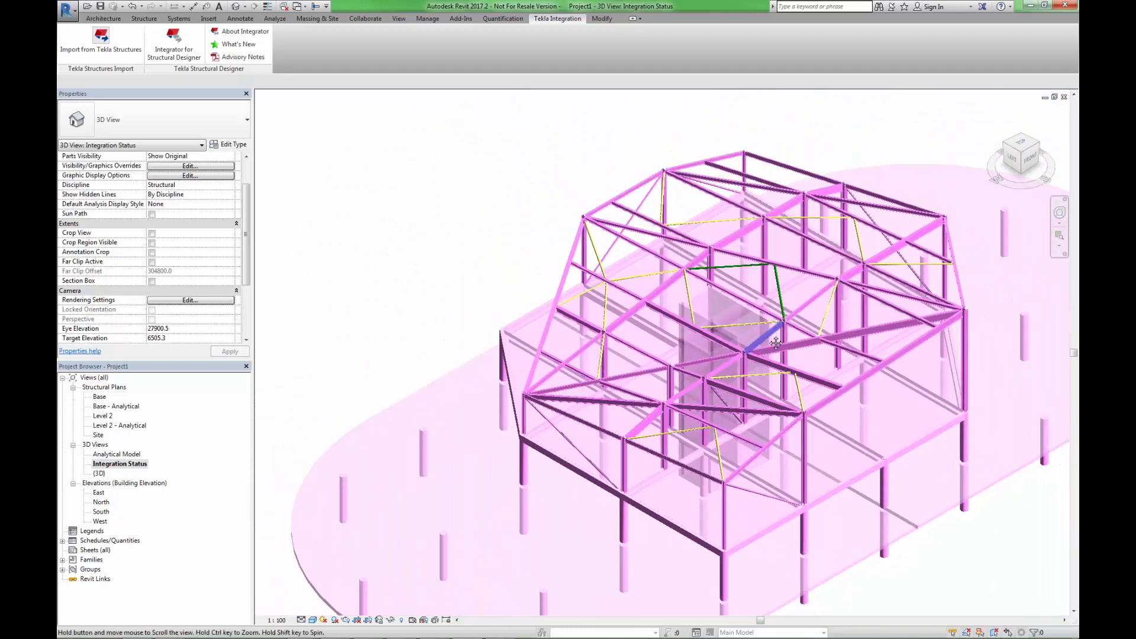
middle_click_drag(738, 321, 681, 285, "shift")
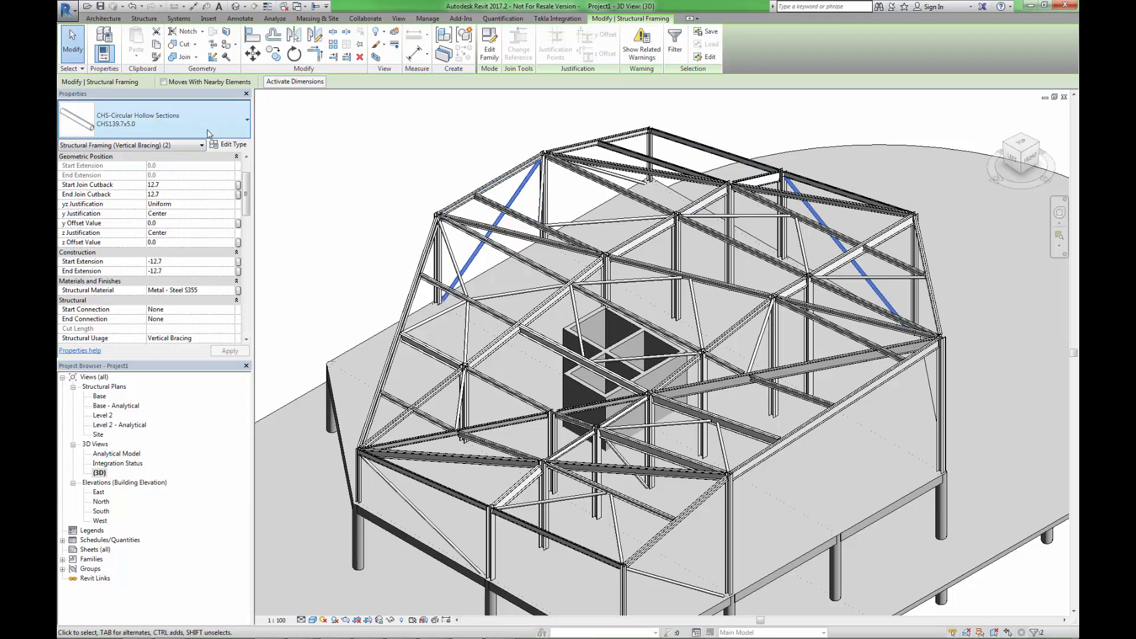
Place a new brace between two beams beside the core, end placement and return to the Tekla Integration tools.
key("Escape")
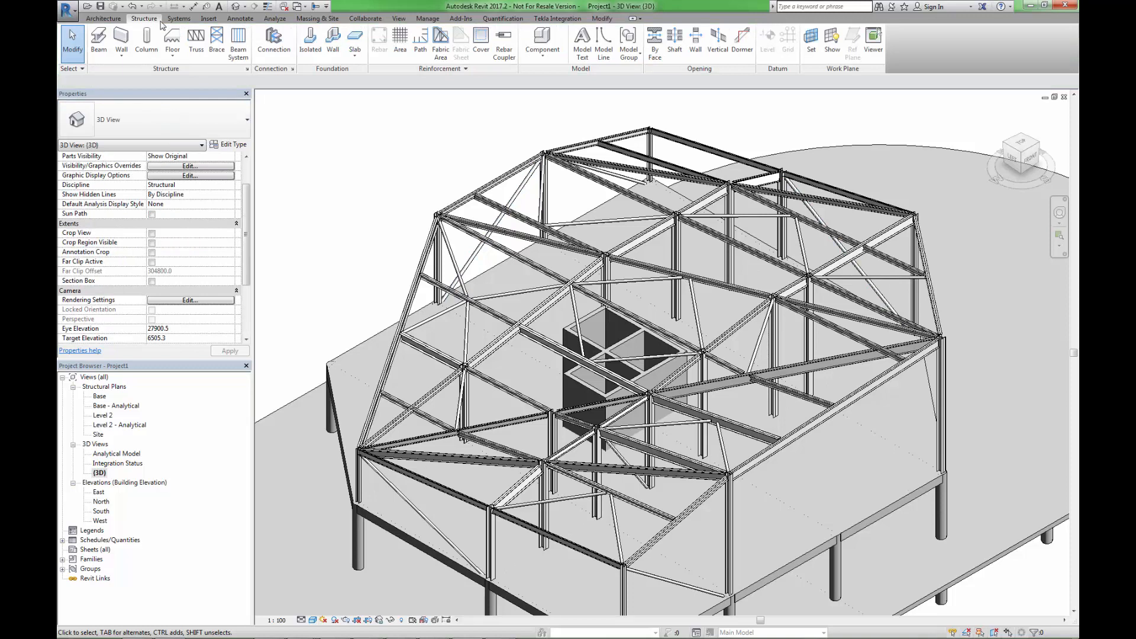
key("b")
key("r")
left_click(604, 258)
left_click(464, 364)
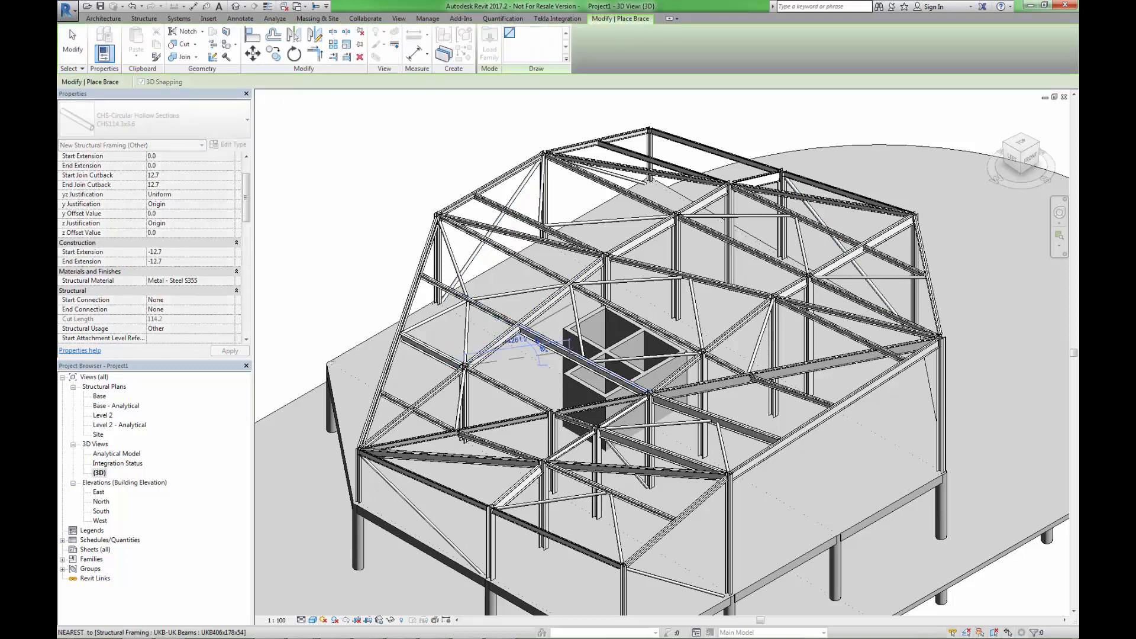
left_click(550, 411)
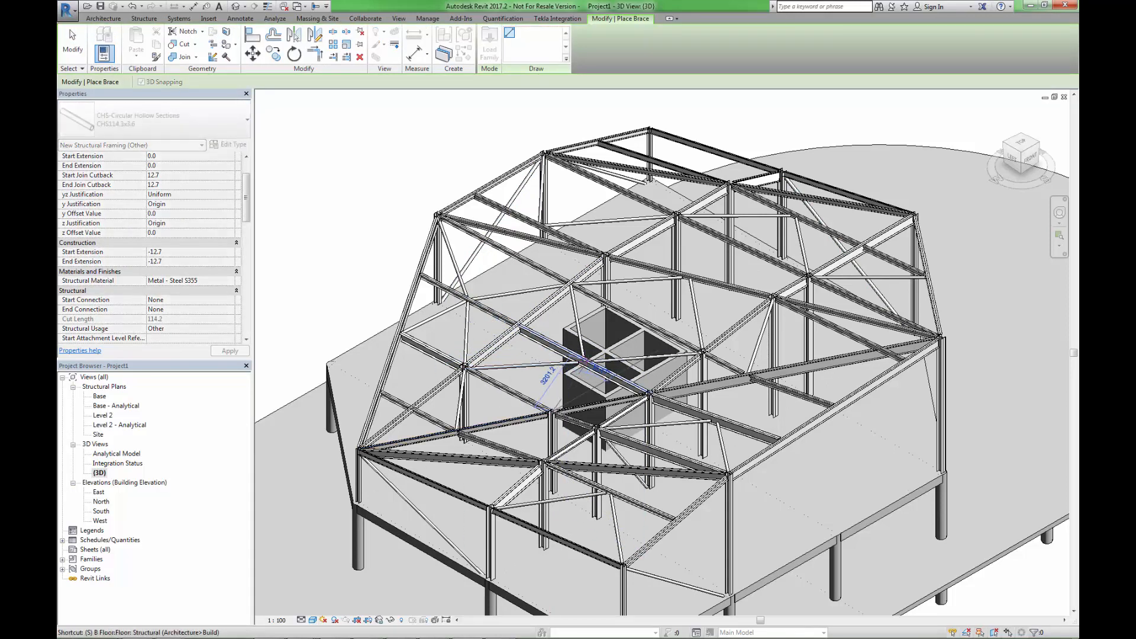
key("Escape")
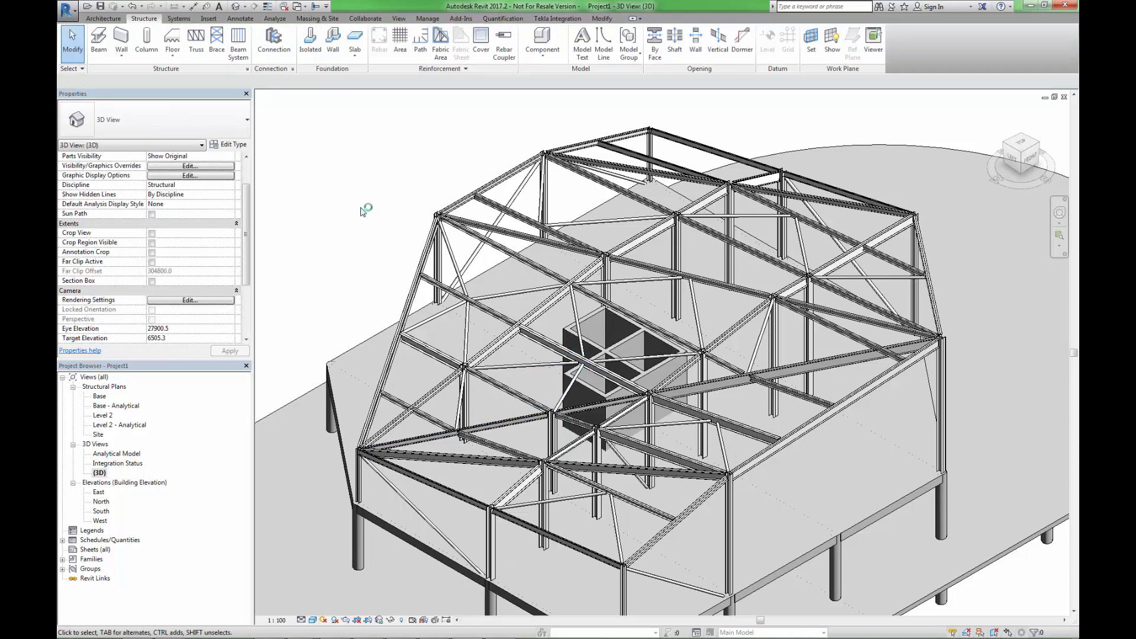
left_click(540, 19)
Run the integrator choosing to update the existing TSD model with the default mapping.
left_click(174, 43)
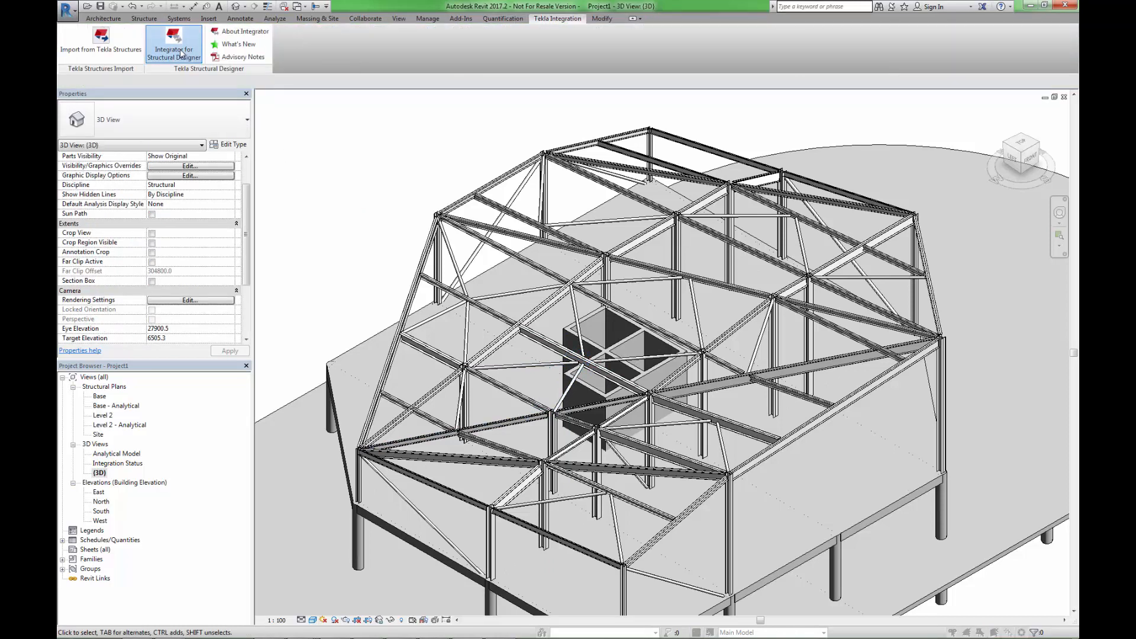
left_click(490, 496)
left_click(460, 302)
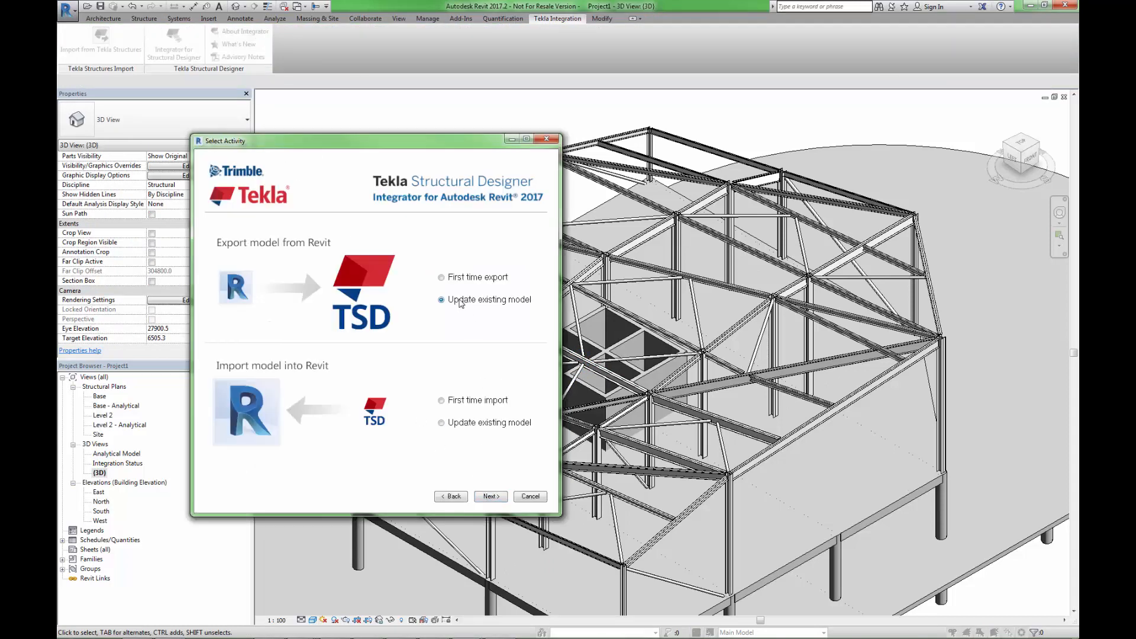
left_click(490, 496)
left_click(494, 497)
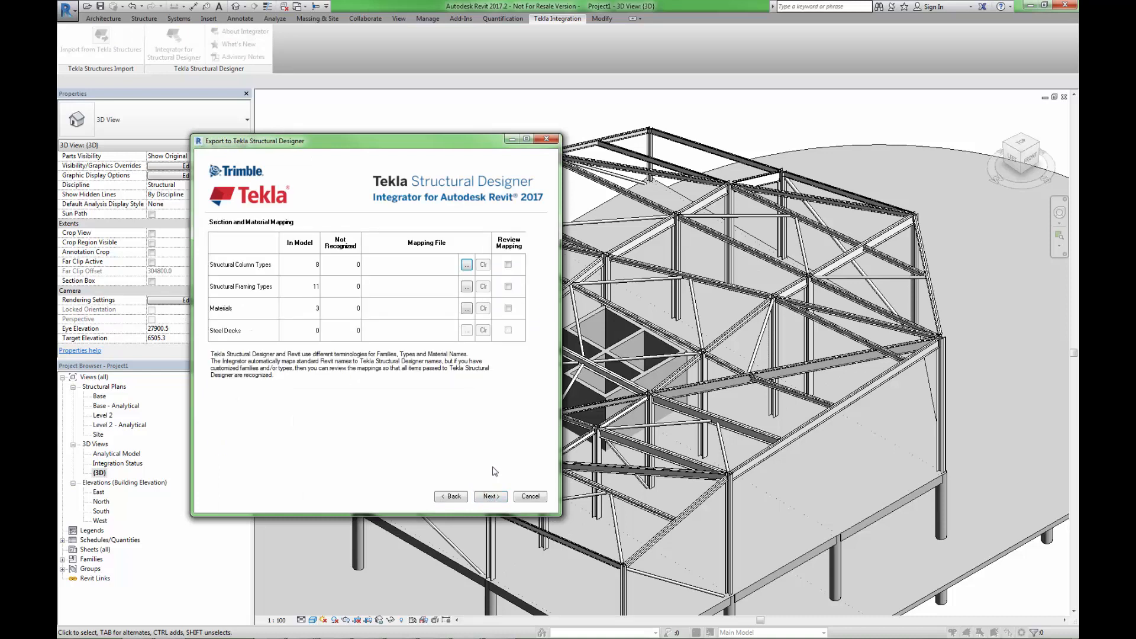
Save the export as '3 - Export from Revit to Tekla Structural Designer', close the log and fit the model in view.
left_click(533, 239)
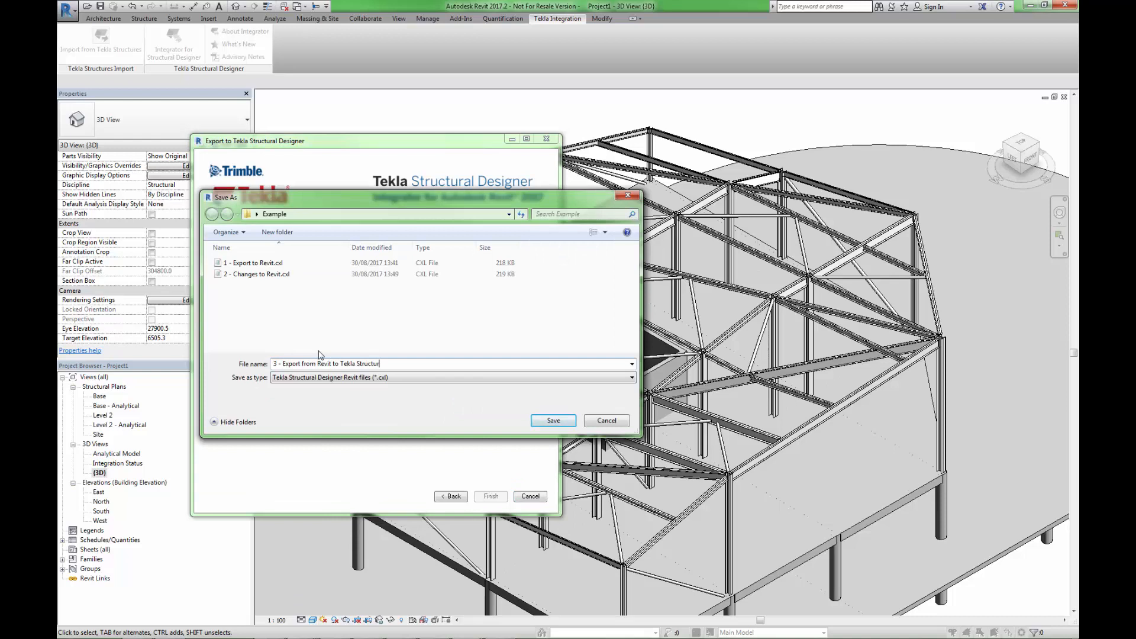
left_click(537, 418)
left_click(487, 497)
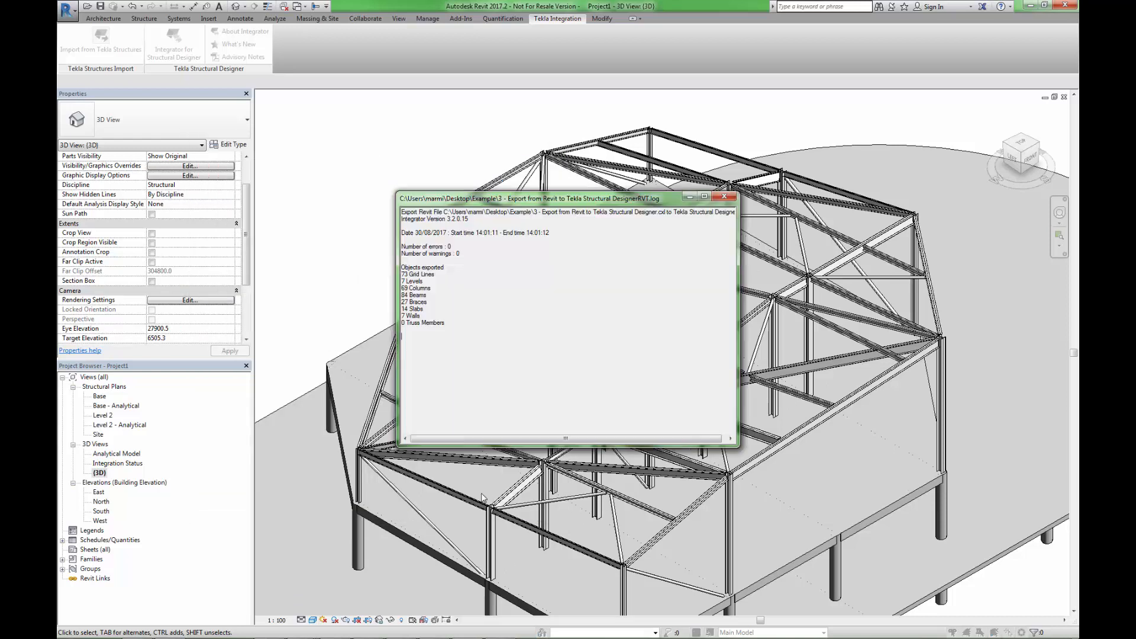
left_click(726, 196)
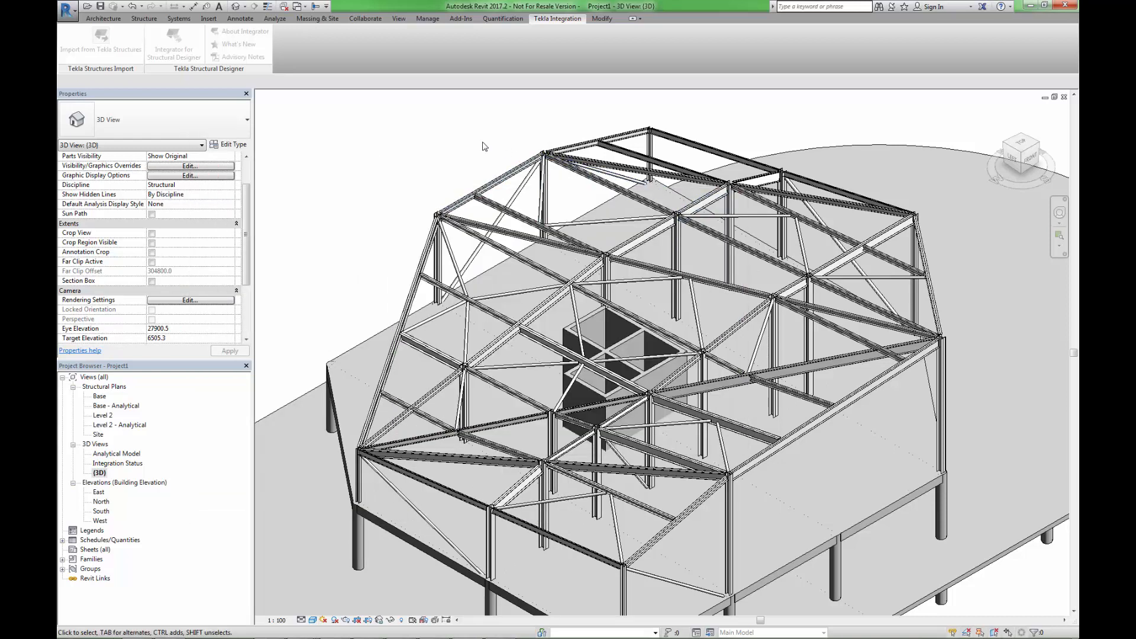
key("z")
key("f")
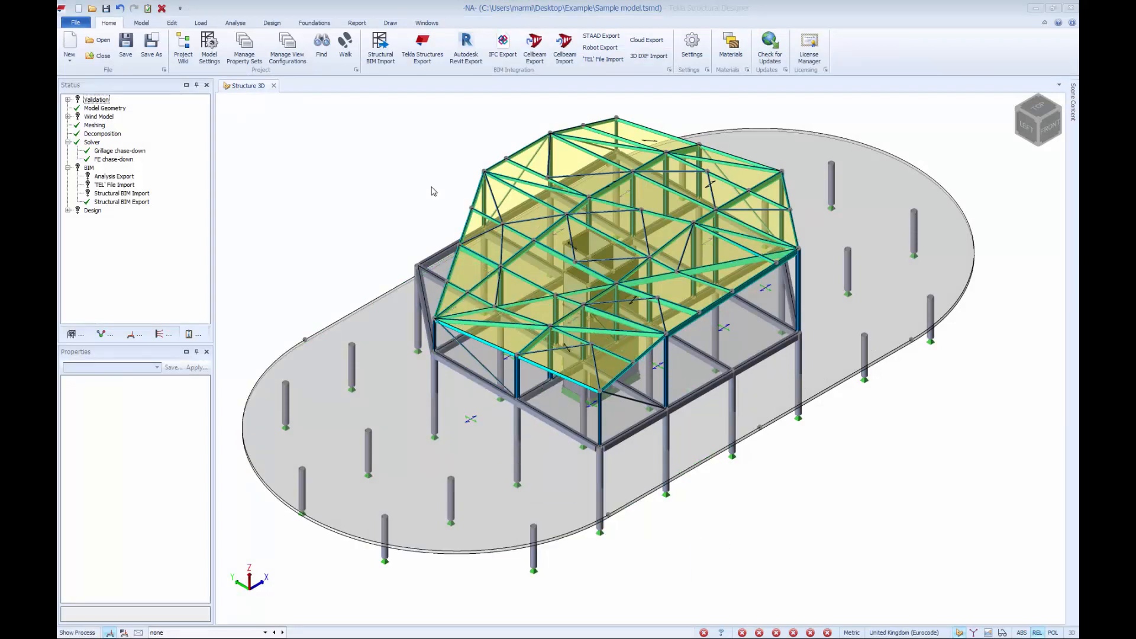
Start a Structural BIM Import and choose the third file, the Revit .cxl export.
left_click(381, 53)
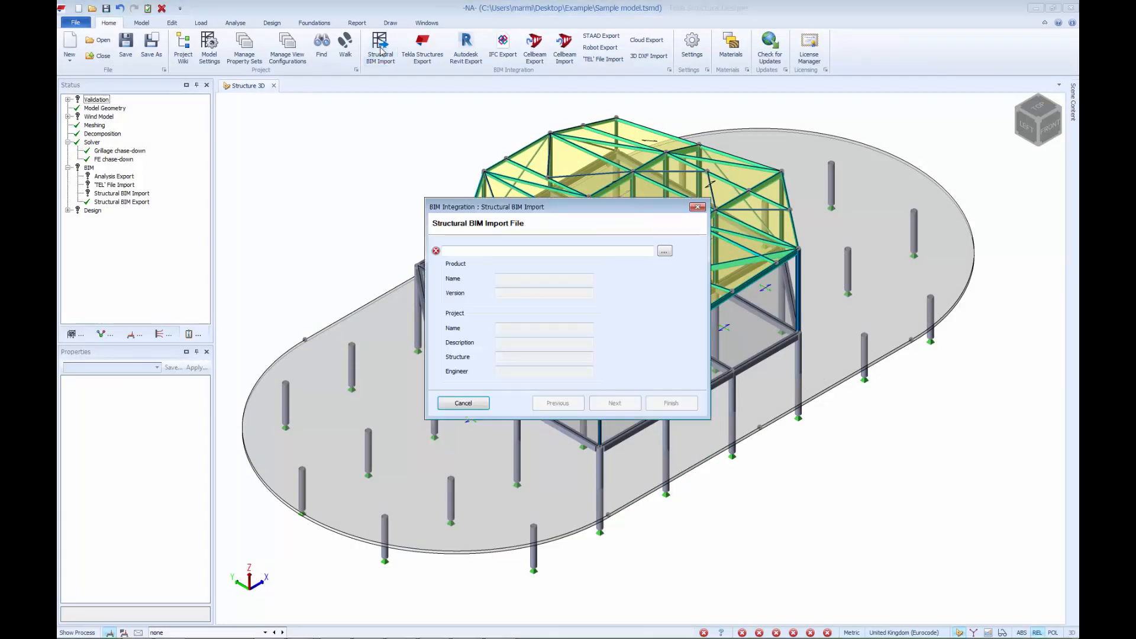
left_click(664, 252)
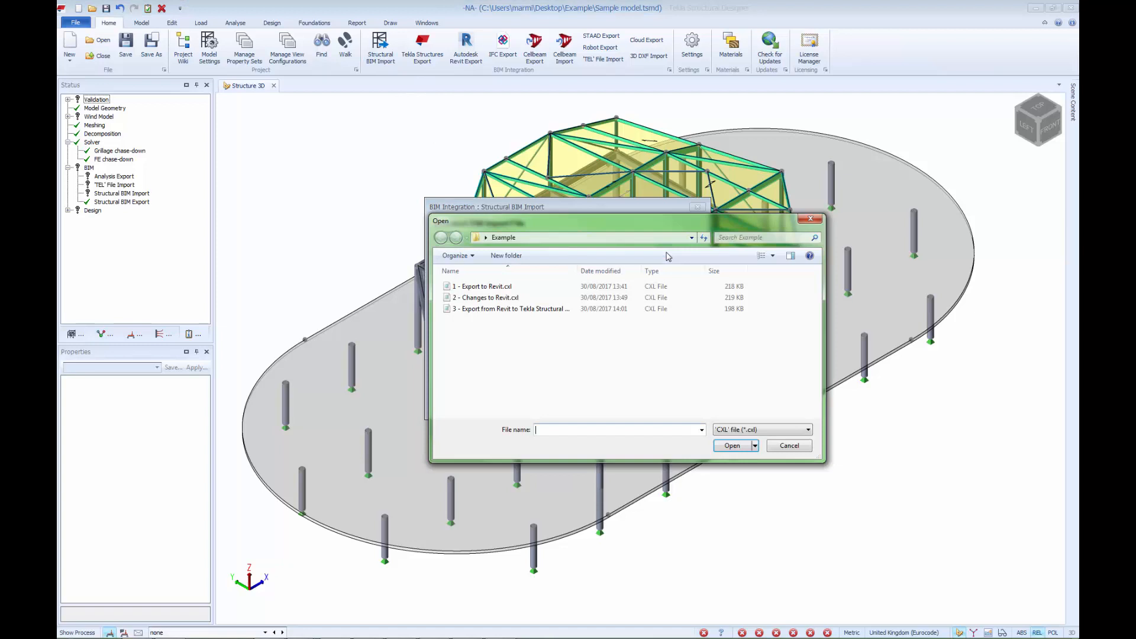
left_click(541, 309)
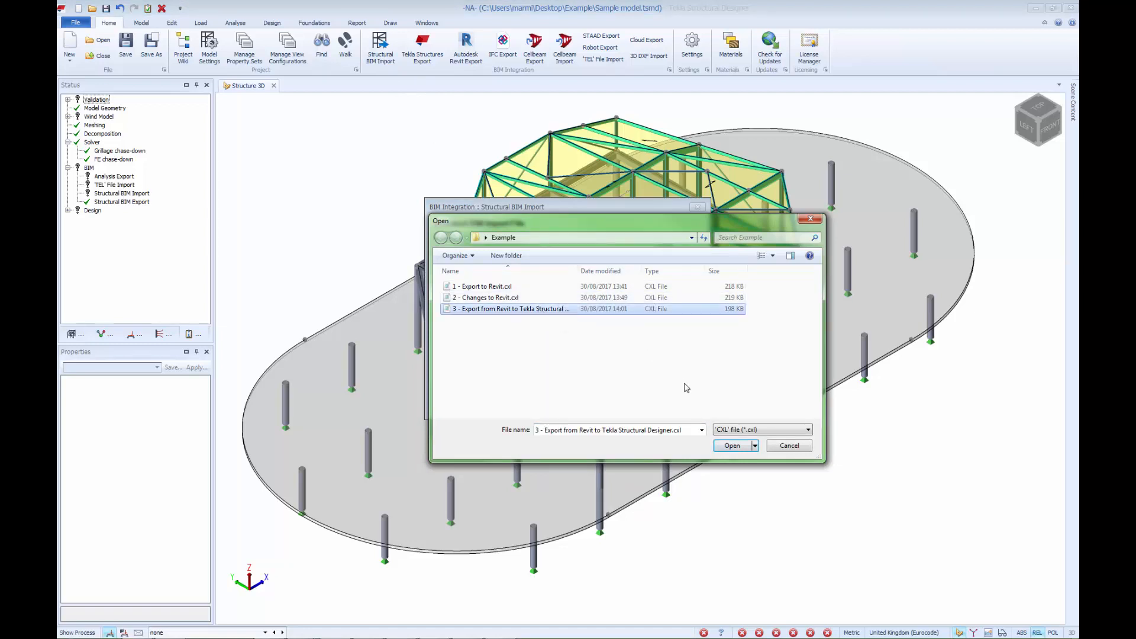
left_click(732, 445)
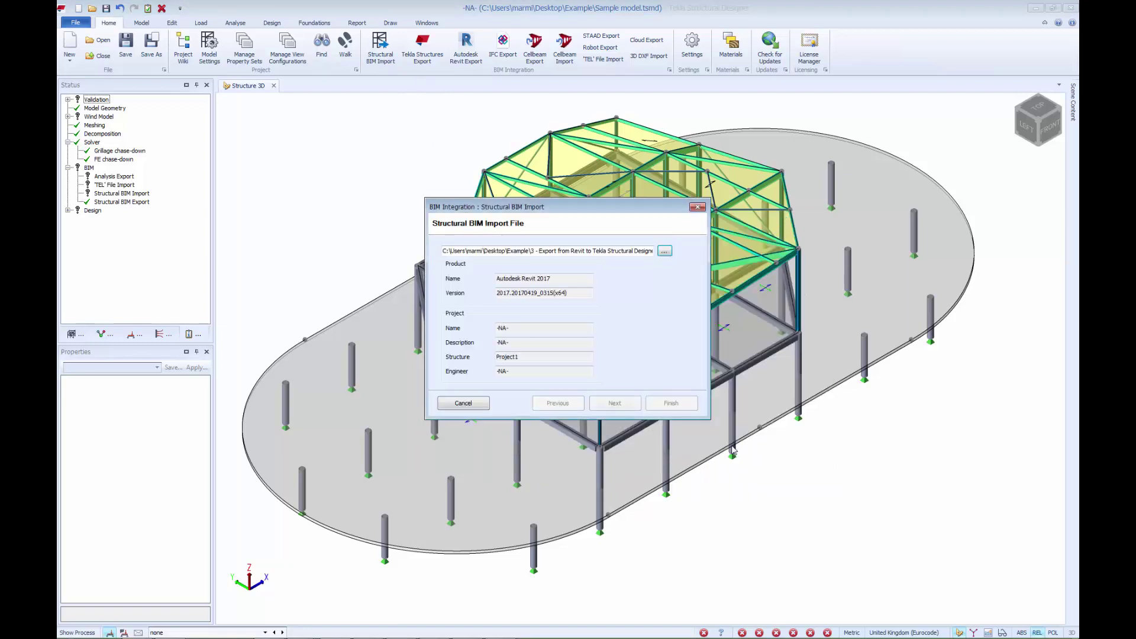
left_click(623, 409)
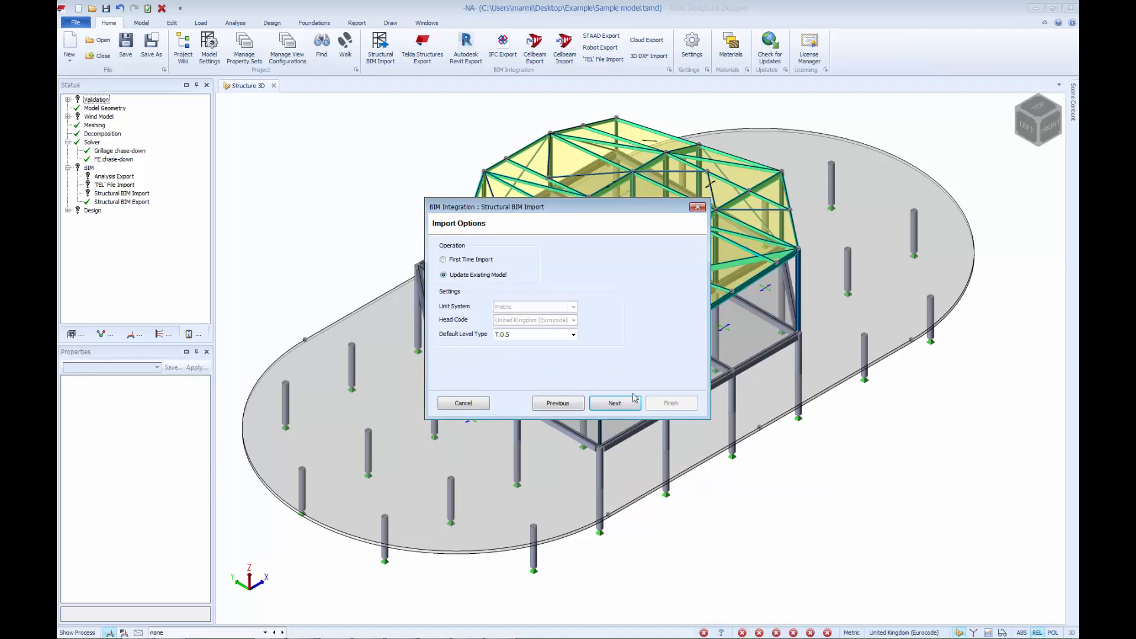
Keep updating the existing model, untick Members Update Position, and finish the merge.
left_click(635, 404)
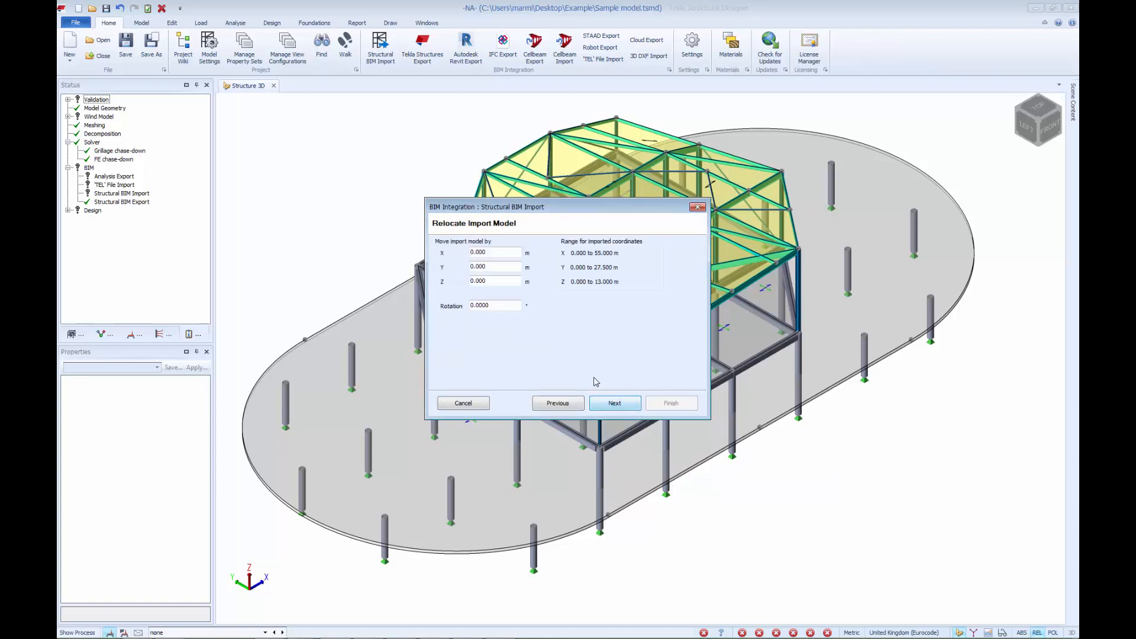
left_click(629, 404)
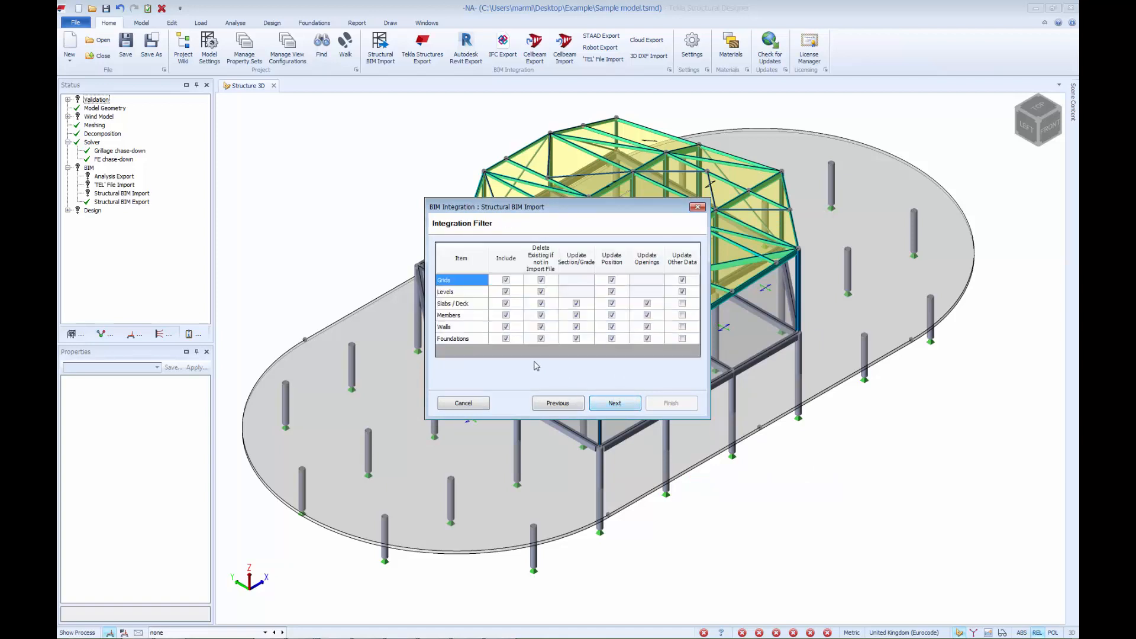
left_click(612, 316)
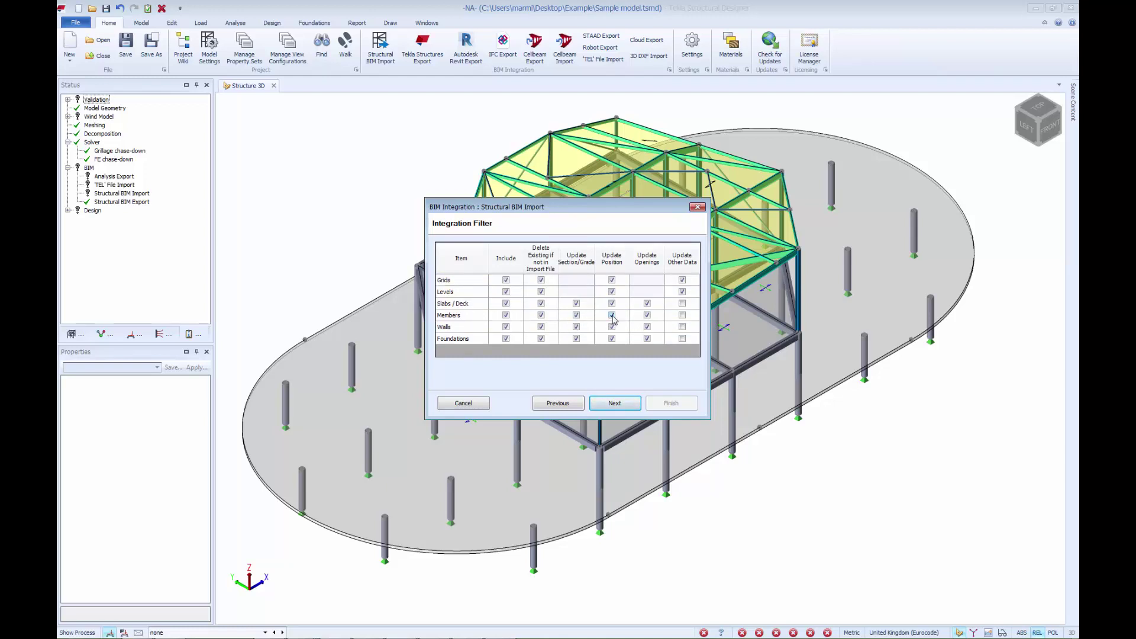
left_click(626, 402)
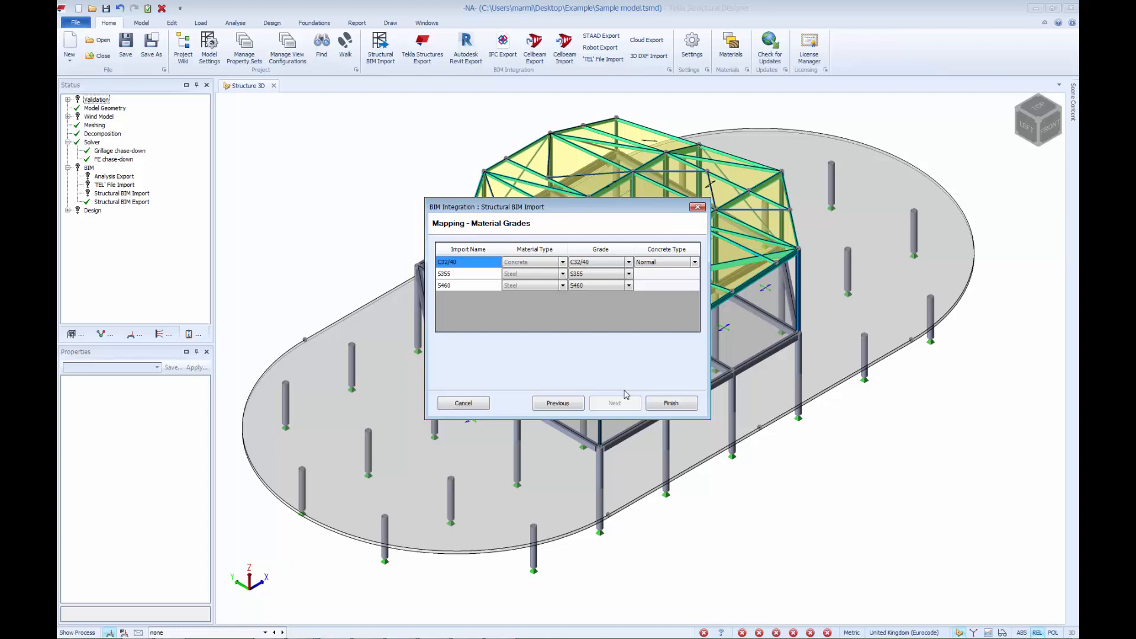
left_click(672, 403)
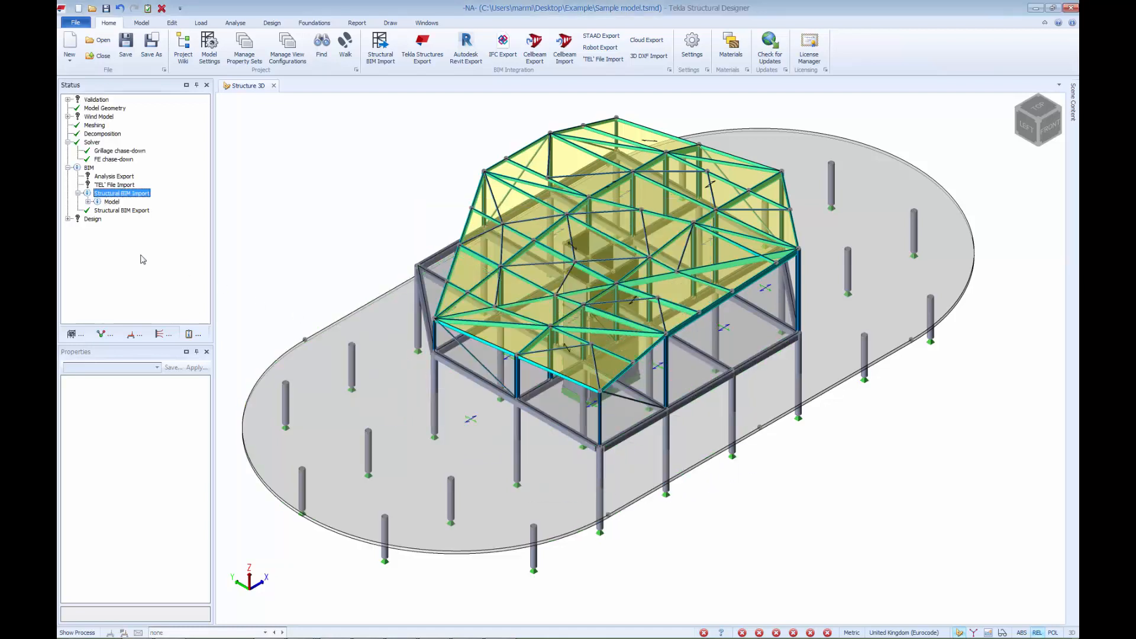
Expand Section/Grade Updated, inspect both braces changed to CHS 139.7x5.0, then colour the model by BIM status.
left_click(88, 203)
left_click(99, 211)
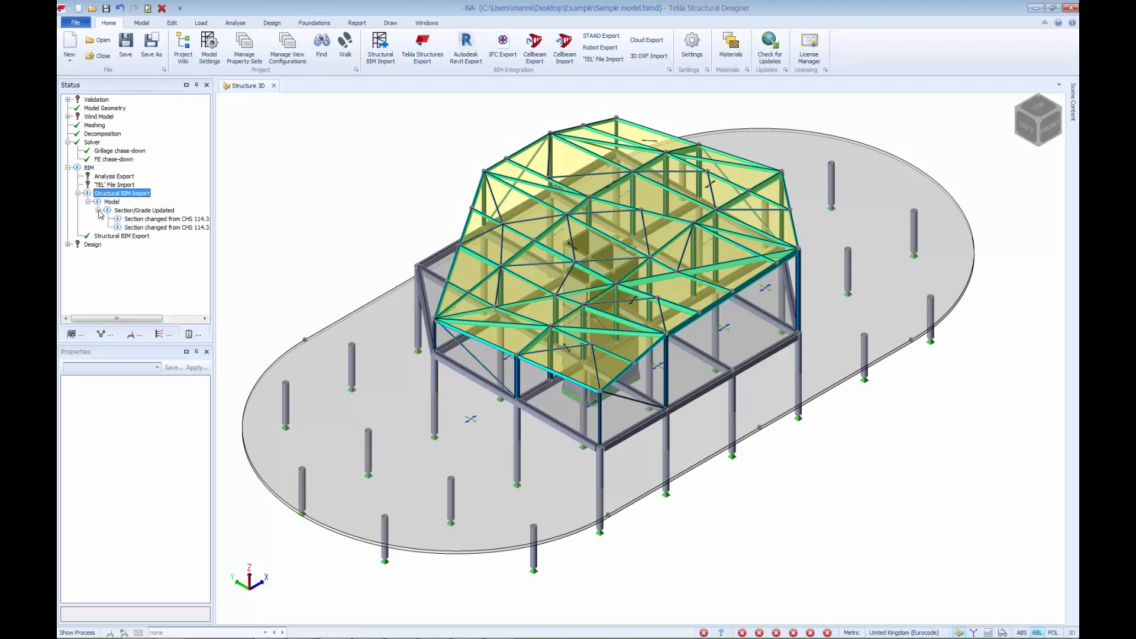
left_click_drag(214, 237, 277, 240)
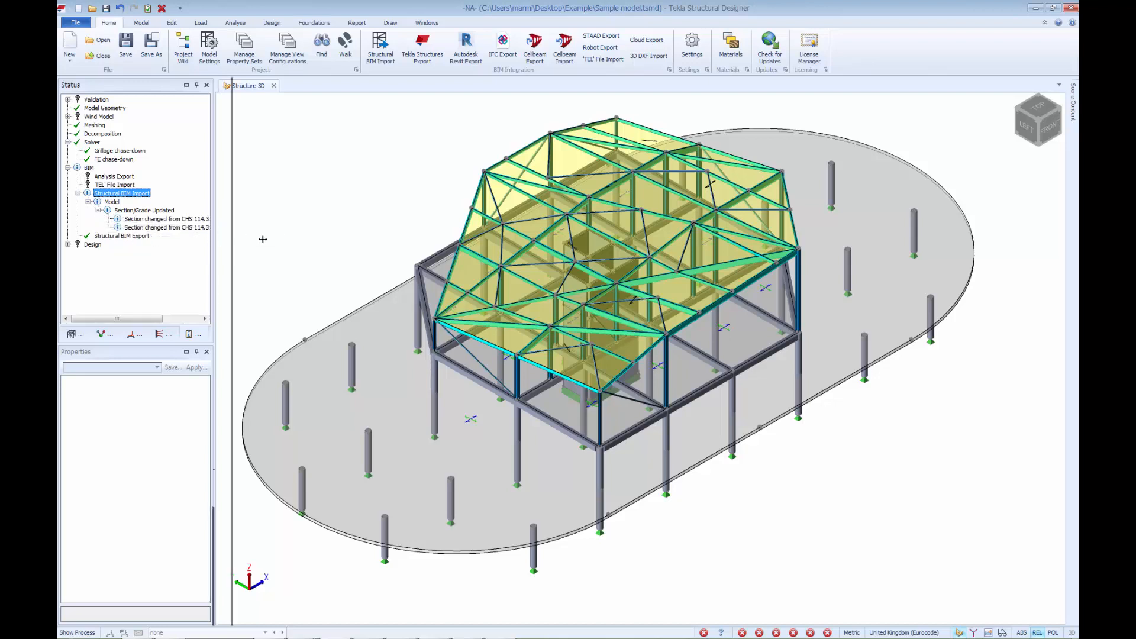
left_click(241, 219)
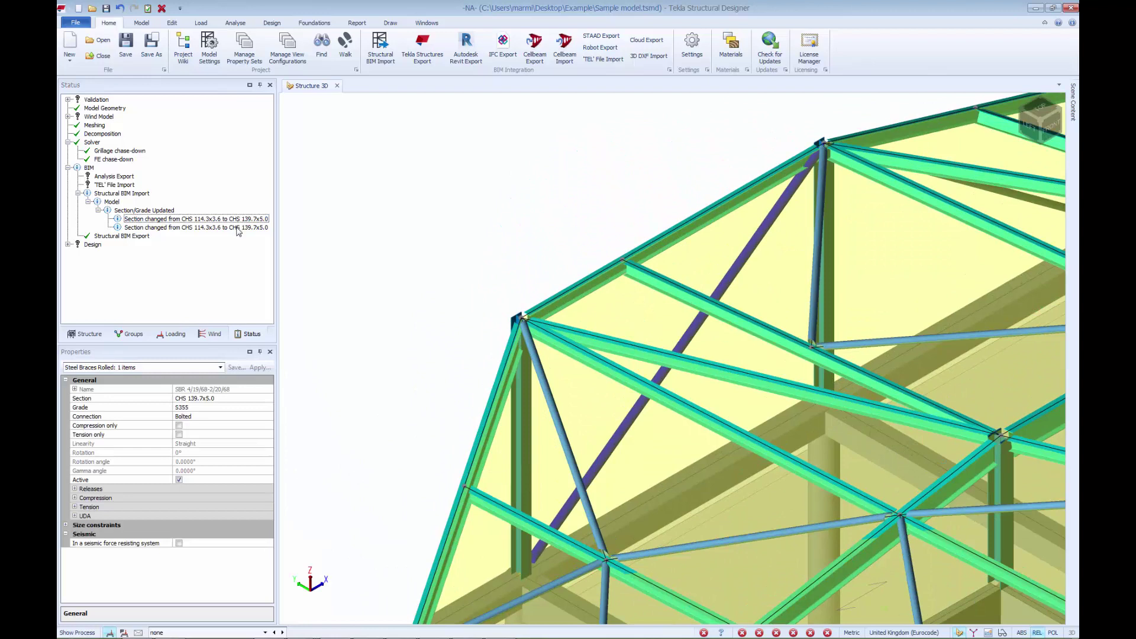
left_click(237, 228)
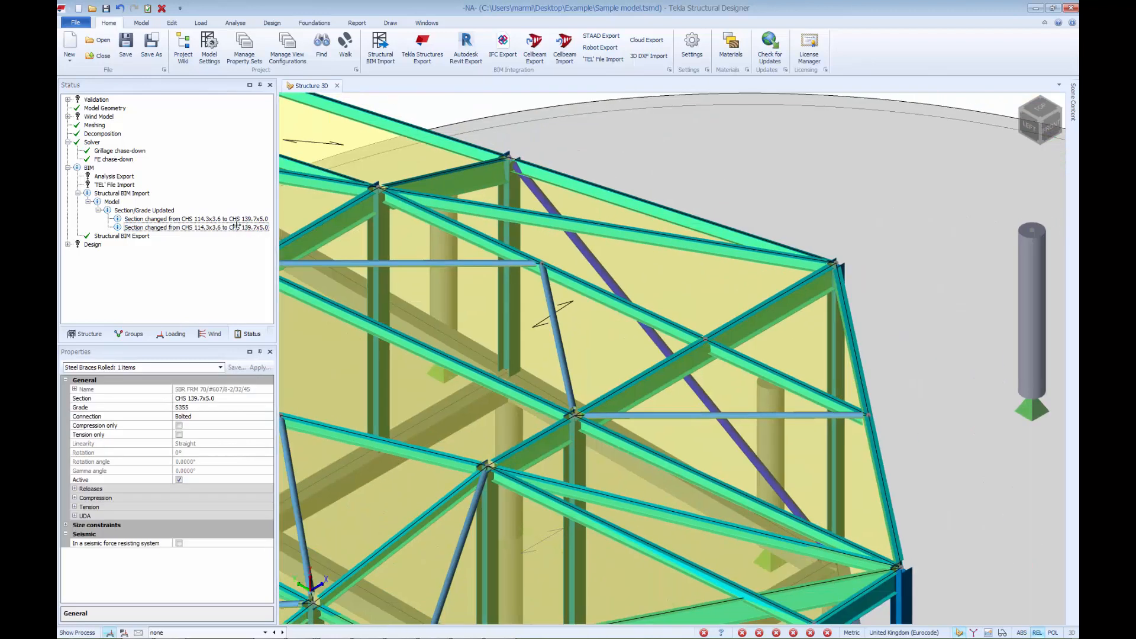
left_click_drag(277, 225, 193, 222)
scroll(377, 113, "down", 2)
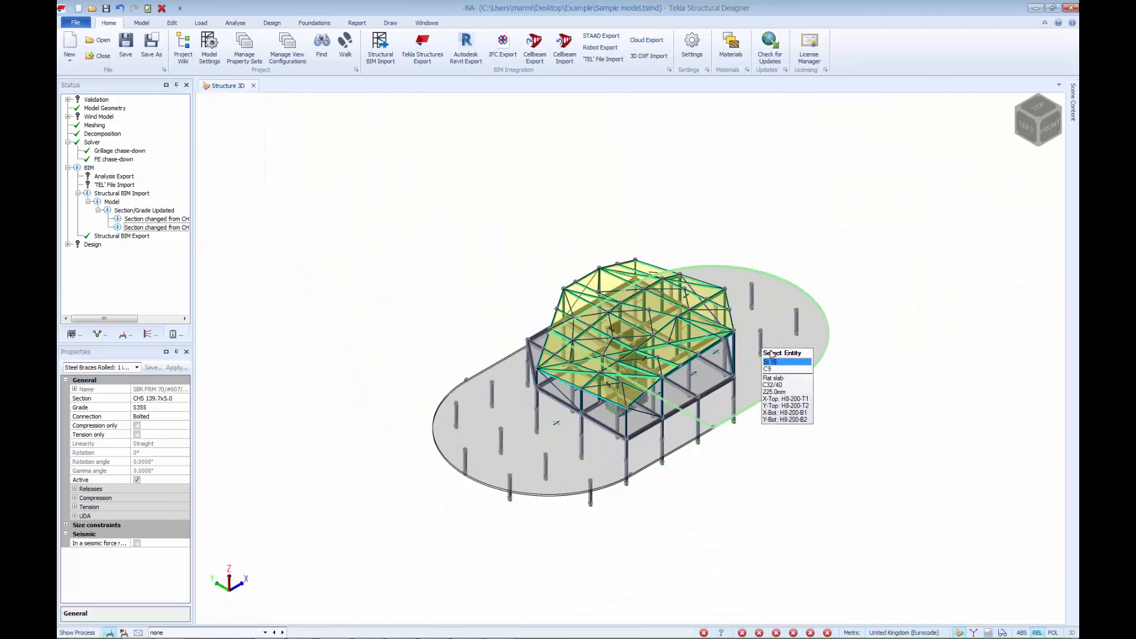
left_click(1002, 631)
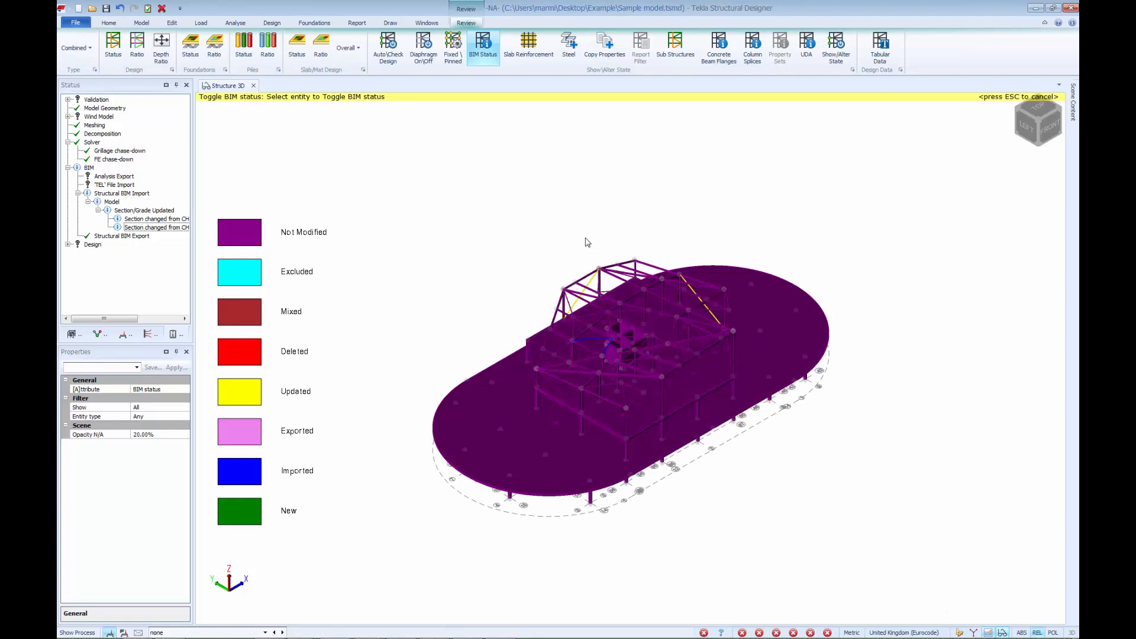
scroll(586, 244, "up", 2)
scroll(573, 244, "up", 3)
scroll(627, 384, "up", 2)
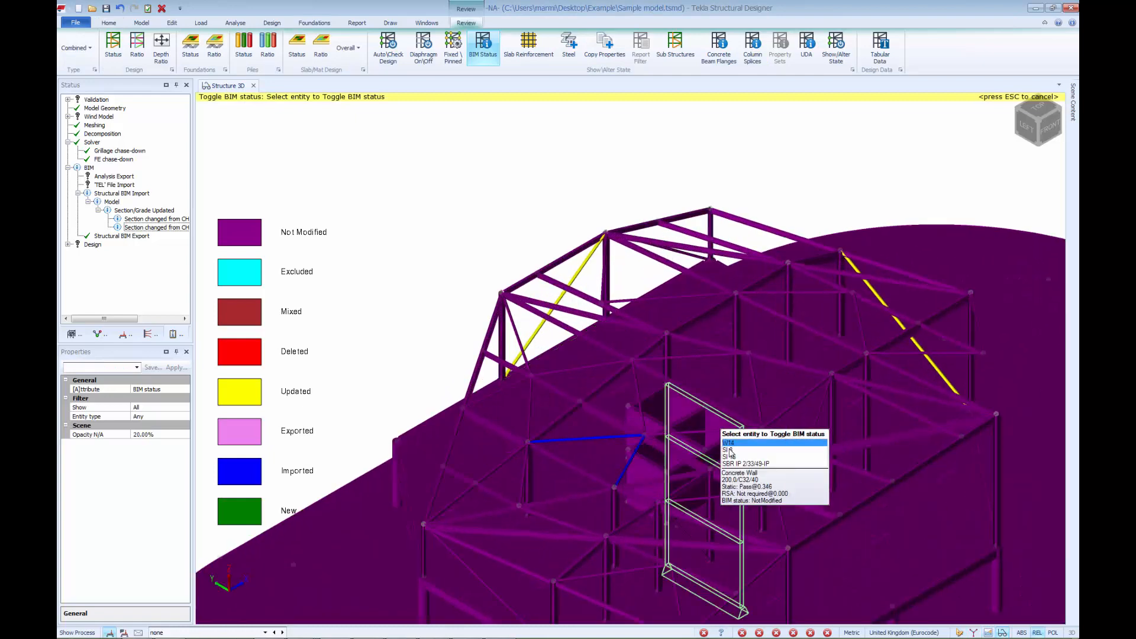
scroll(666, 445, "up", 2)
scroll(609, 480, "up", 2)
scroll(610, 479, "down", 2)
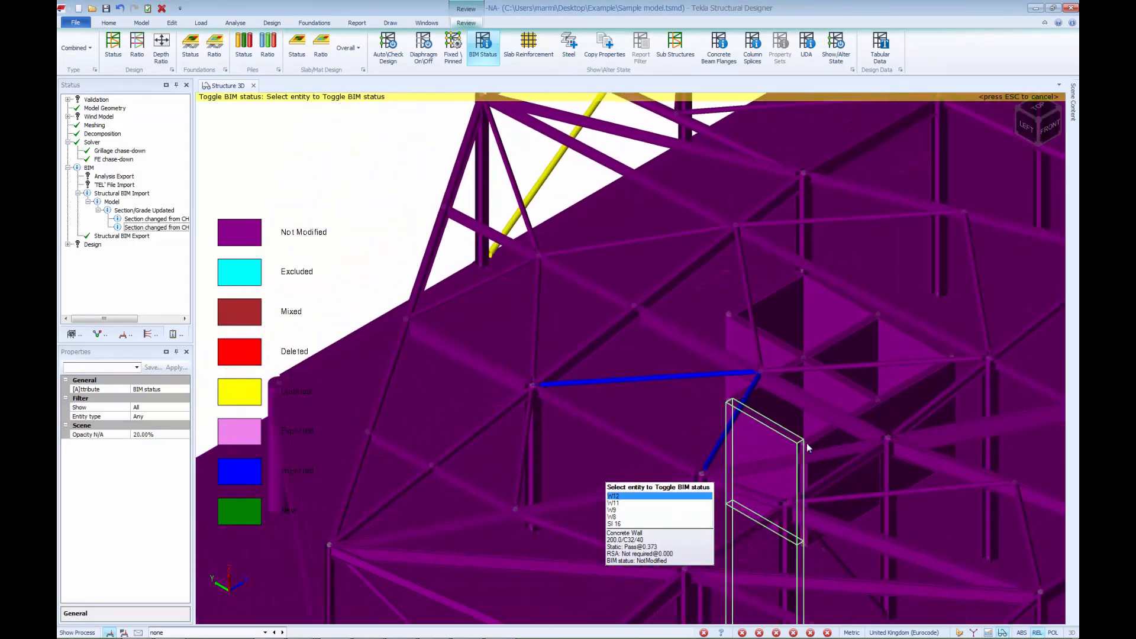
scroll(609, 480, "down", 2)
scroll(622, 483, "down", 2)
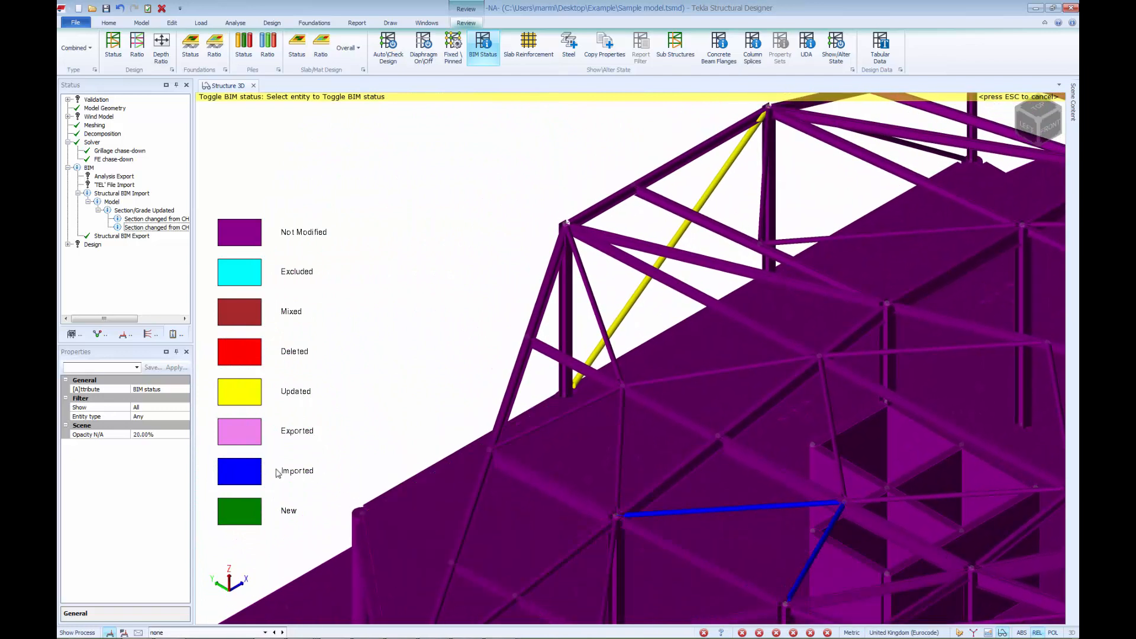
Pan across the truss, toggle the slab's BIM status, and leave the review with Esc.
middle_click_drag(441, 273, 321, 425)
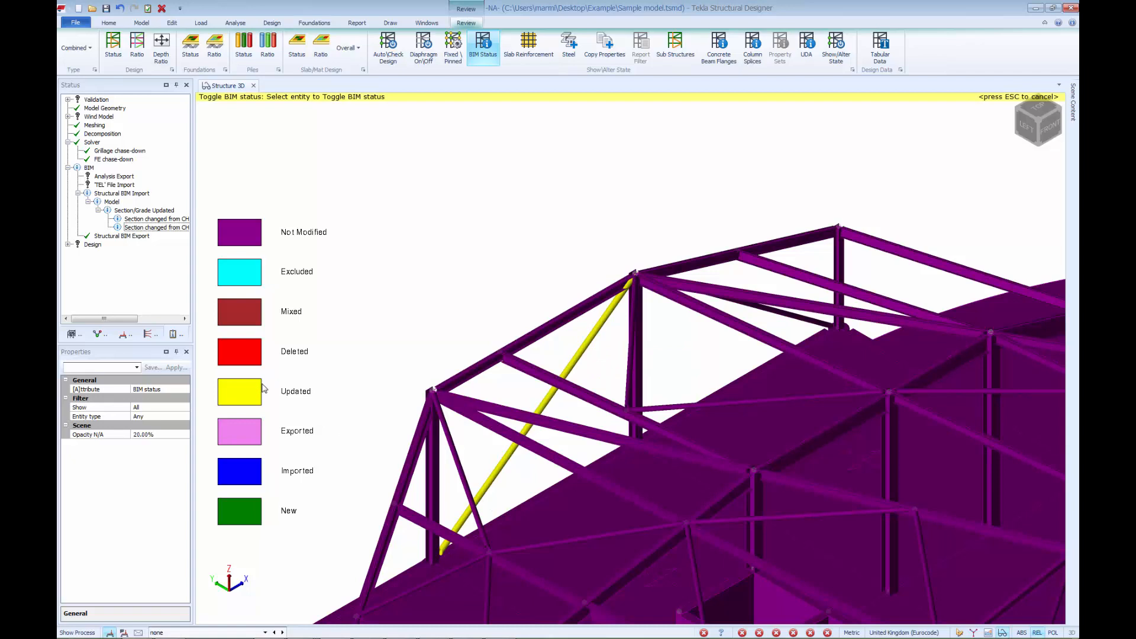
scroll(469, 281, "down", 1)
scroll(474, 259, "down", 2)
scroll(489, 244, "down", 1)
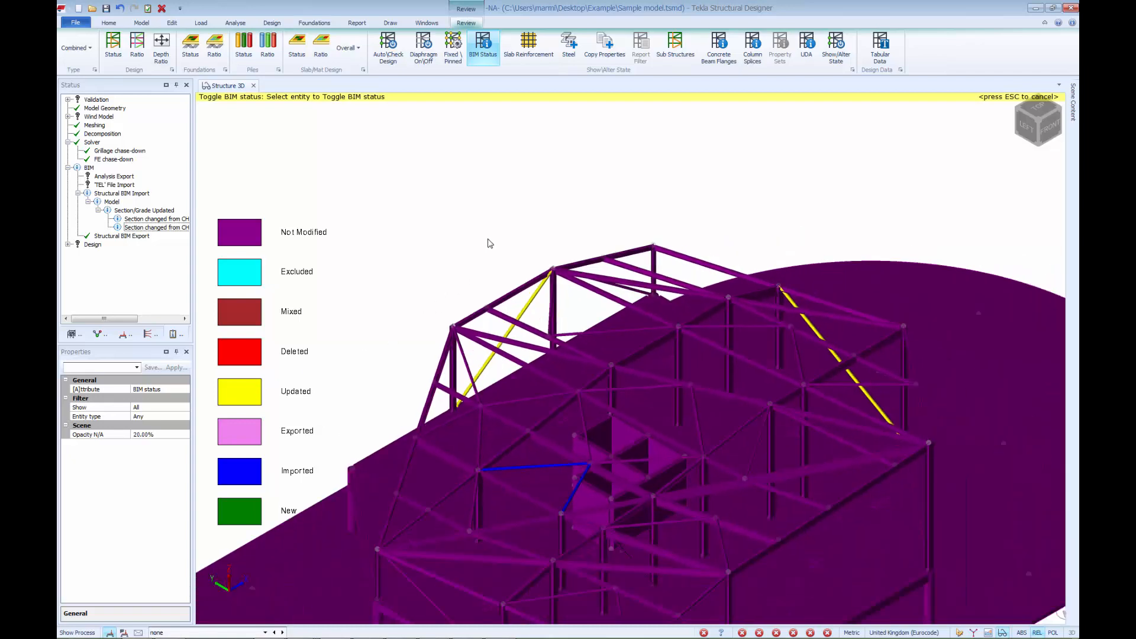
scroll(490, 243, "down", 1)
left_click(753, 313)
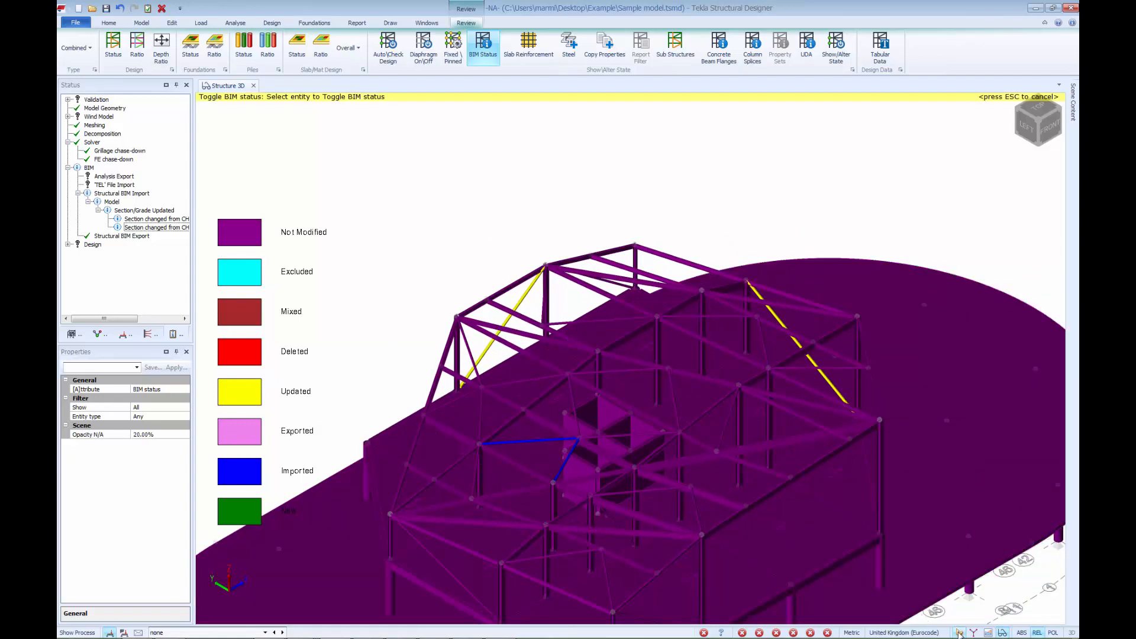
key("Escape")
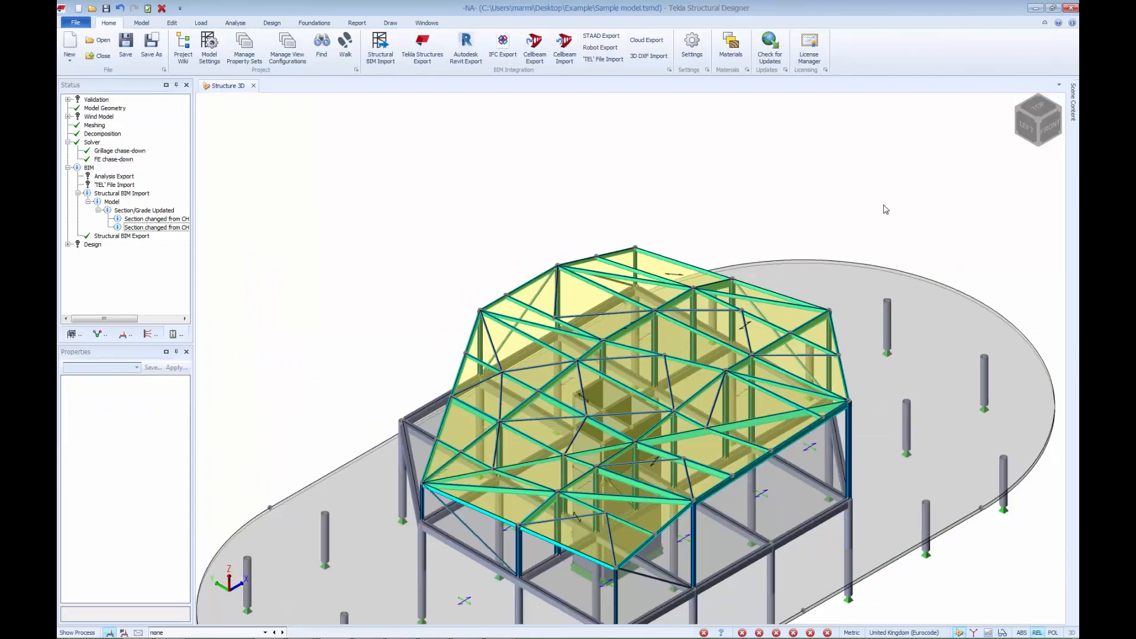
scroll(884, 209, "down", 3)
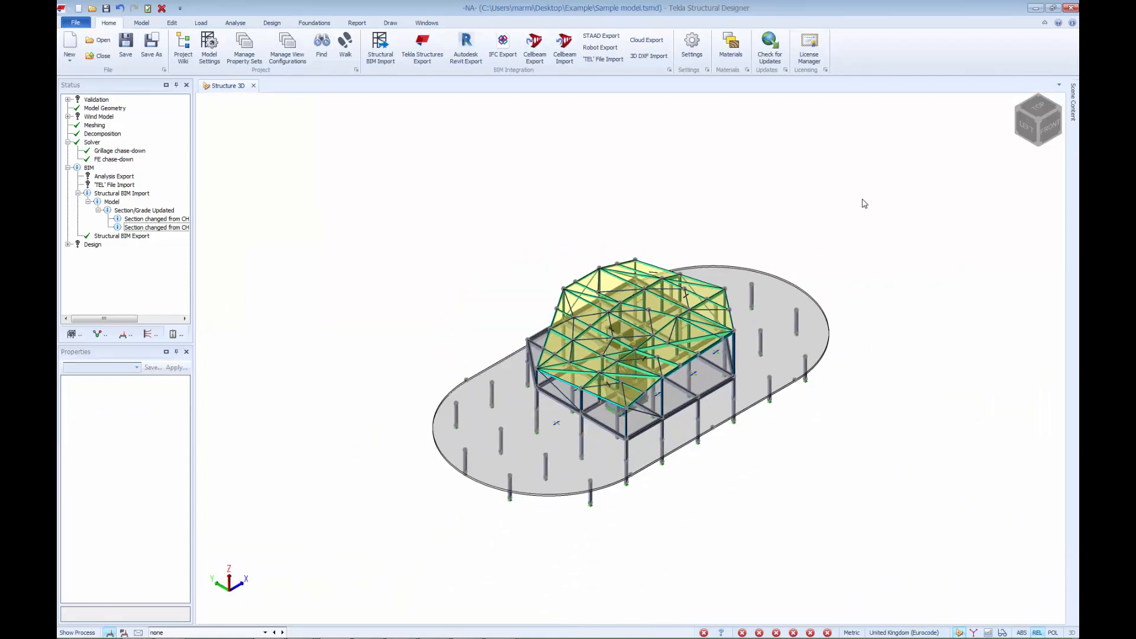